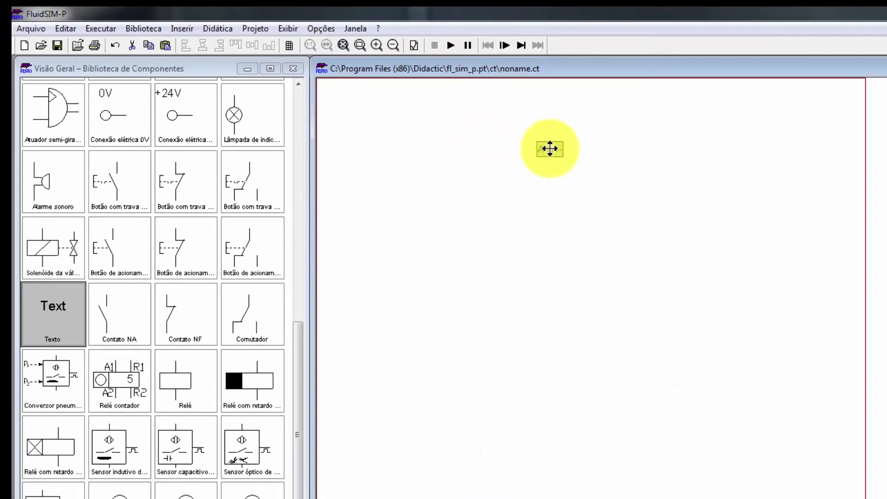
Place a compressed air supply and an air service unit below and to the left of the A+A- text, and connect them.
{"action": "left_click", "coordinate": [579, 171]}
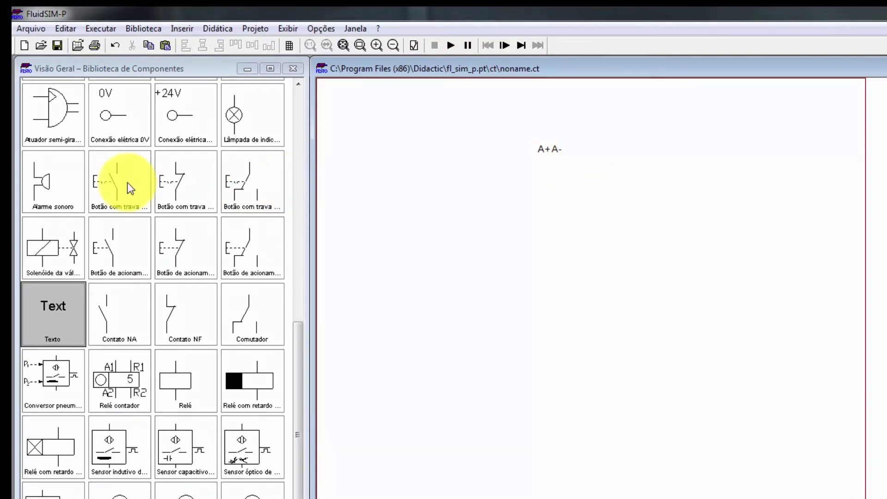
{"action": "left_click_drag", "start_coordinate": [304, 411], "coordinate": [290, 190]}
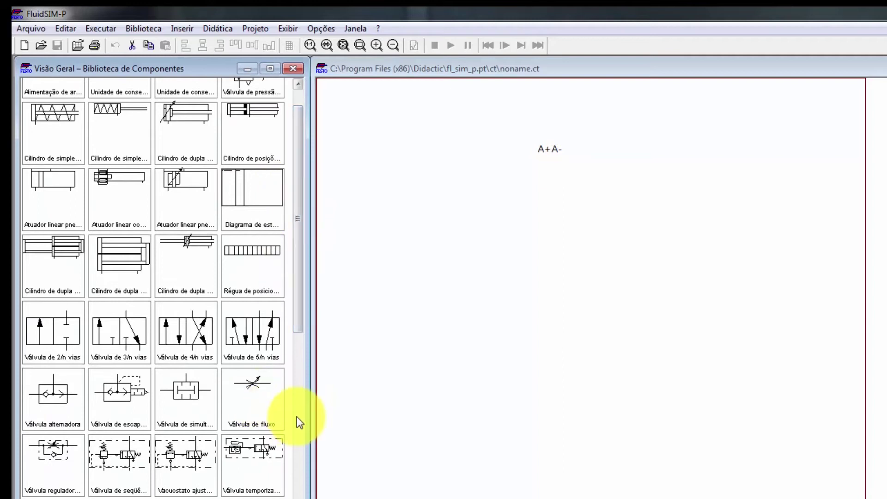
{"action": "left_click_drag", "start_coordinate": [298, 318], "coordinate": [297, 272]}
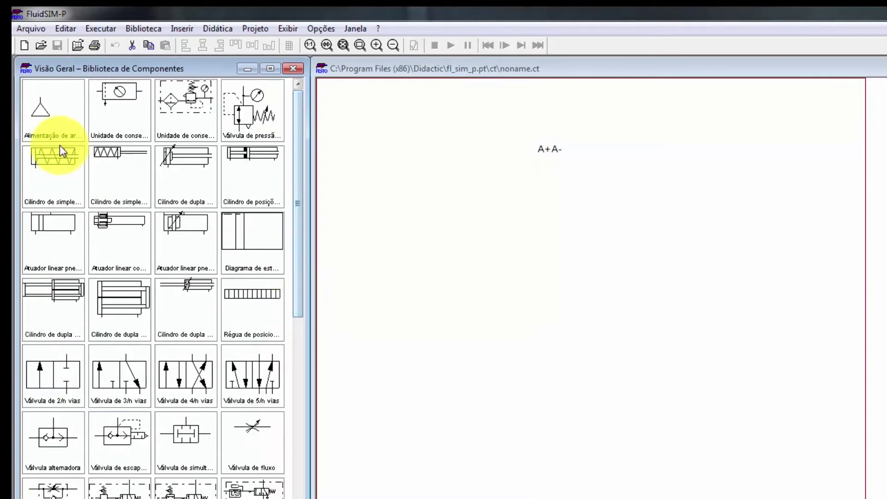
{"action": "left_click_drag", "start_coordinate": [37, 109], "coordinate": [411, 365]}
{"action": "left_click_drag", "start_coordinate": [103, 114], "coordinate": [439, 368]}
{"action": "left_click", "coordinate": [415, 365]}
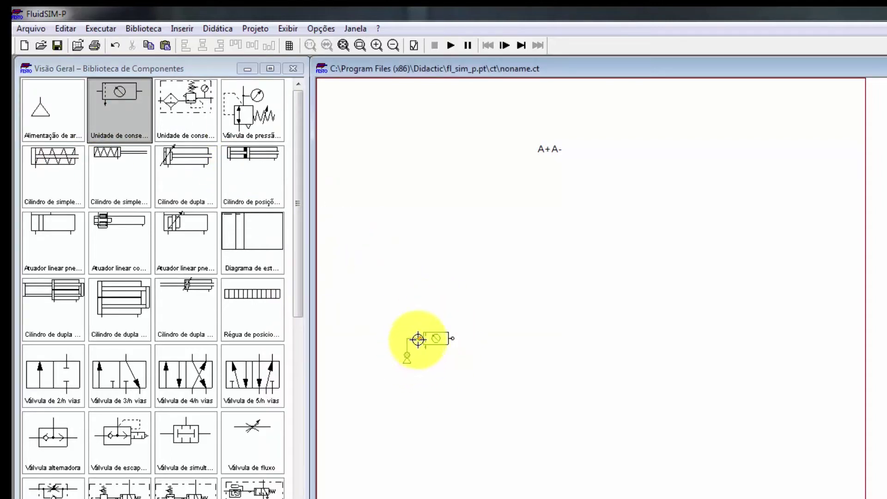
{"action": "left_click_drag", "start_coordinate": [417, 340], "coordinate": [419, 339]}
Place a double-acting cylinder under the A+A- text and a 5/n-way valve below the cylinder.
{"action": "left_click_drag", "start_coordinate": [168, 201], "coordinate": [554, 199]}
{"action": "left_click", "coordinate": [552, 230]}
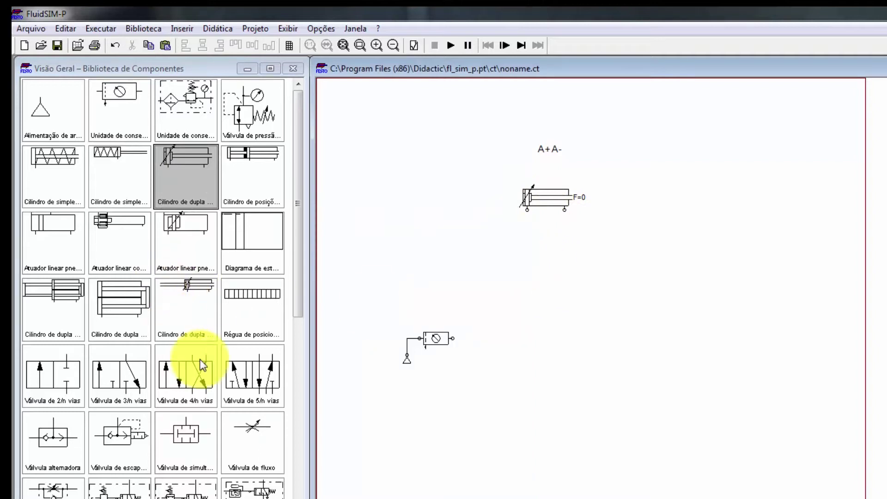
{"action": "left_click_drag", "start_coordinate": [238, 376], "coordinate": [559, 257]}
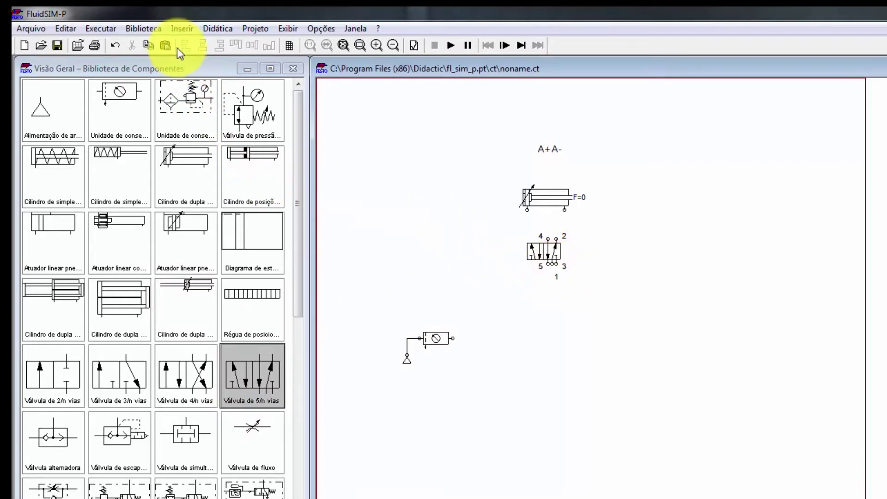
{"action": "left_click", "coordinate": [547, 245]}
{"action": "left_click_drag", "start_coordinate": [543, 262], "coordinate": [543, 270]}
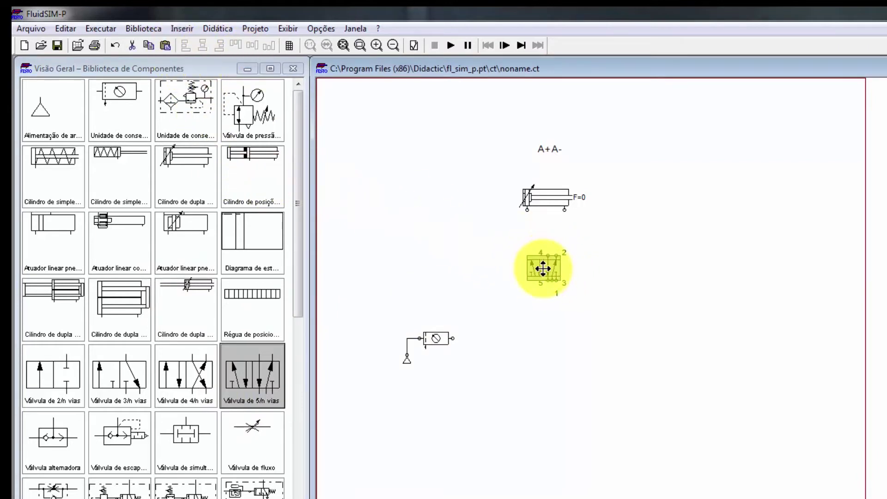
Add a one-way flow control valve between the cylinder and the 5/n-way valve and rotate it 270°.
{"action": "left_click_drag", "start_coordinate": [56, 489], "coordinate": [507, 236]}
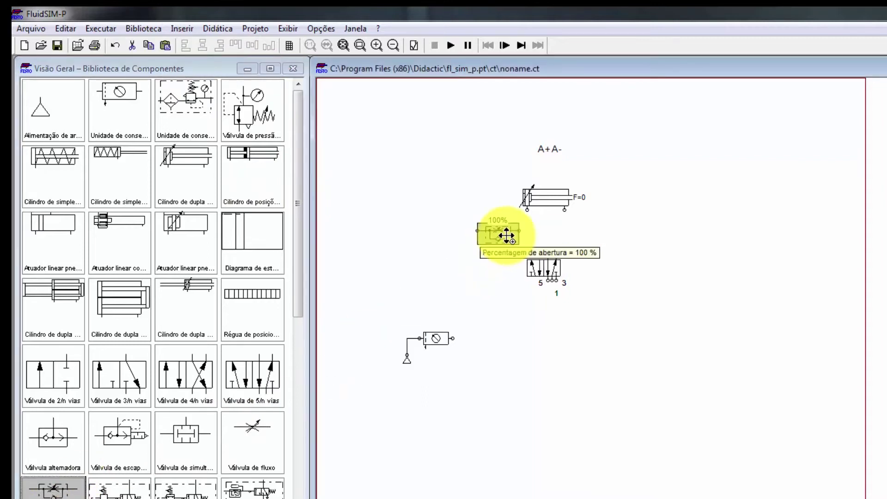
{"action": "right_click", "coordinate": [507, 236]}
{"action": "mouse_move", "coordinate": [600, 361]}
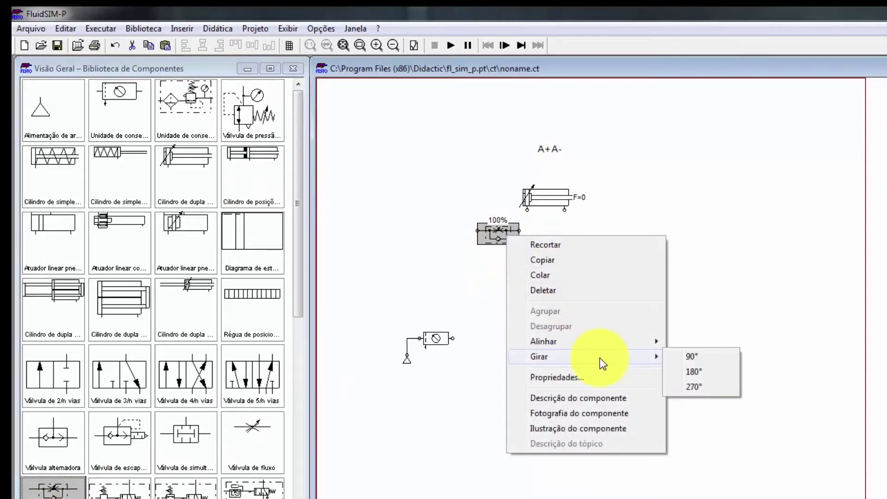
{"action": "left_click", "coordinate": [693, 386]}
{"action": "left_click", "coordinate": [581, 248]}
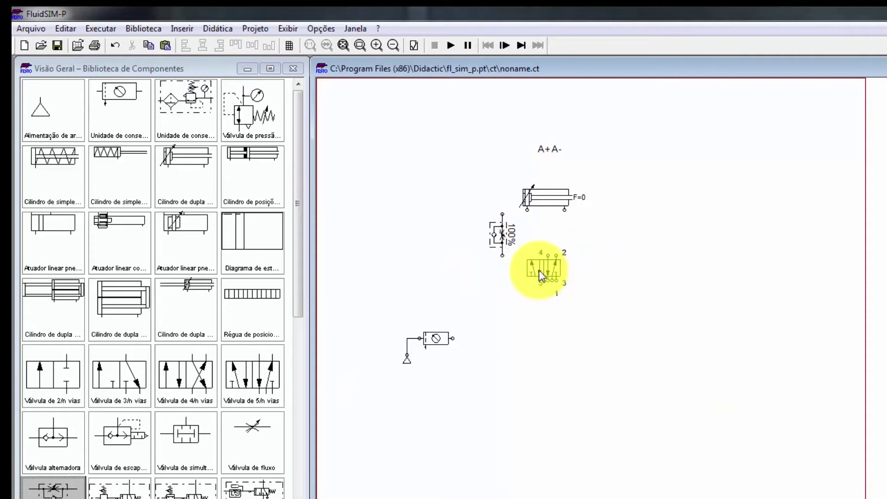
Rearrange the circuit with the A+A- text to the left, the flow control valve under the cylinder's left port and the 5/n-way valve lower.
{"action": "left_click_drag", "start_coordinate": [543, 187], "coordinate": [530, 182]}
{"action": "left_click_drag", "start_coordinate": [550, 149], "coordinate": [393, 230]}
{"action": "left_click_drag", "start_coordinate": [503, 234], "coordinate": [511, 234]}
{"action": "left_click_drag", "start_coordinate": [534, 274], "coordinate": [535, 307]}
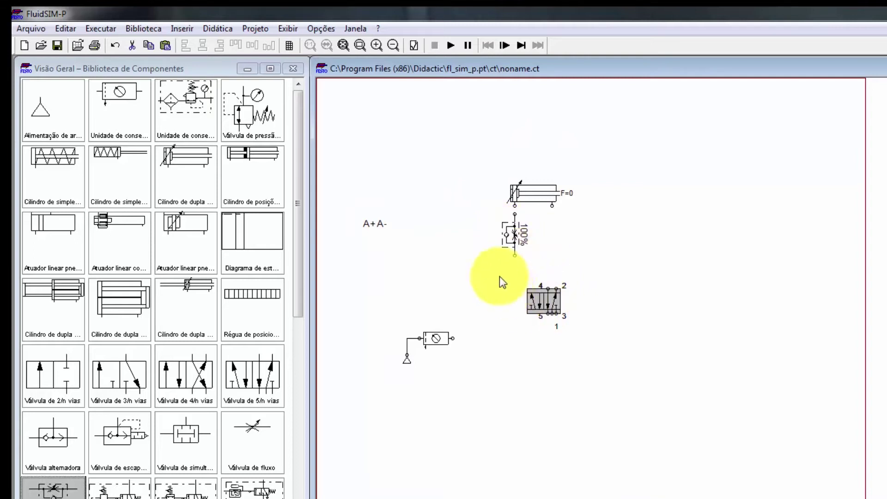
{"action": "left_click", "coordinate": [495, 280]}
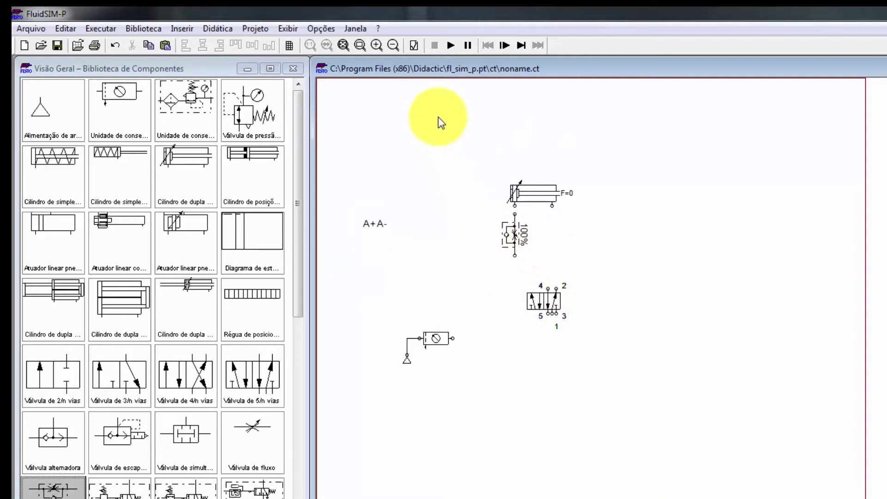
{"action": "left_click", "coordinate": [383, 221]}
{"action": "left_click_drag", "start_coordinate": [384, 221], "coordinate": [432, 229]}
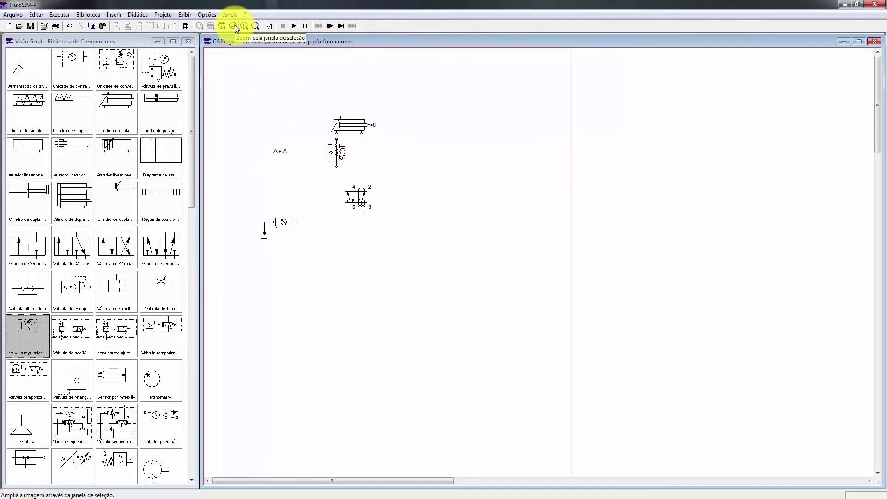
Duplicate the one-way flow control valve and place the copy under the cylinder's right port.
{"action": "left_click", "coordinate": [222, 25]}
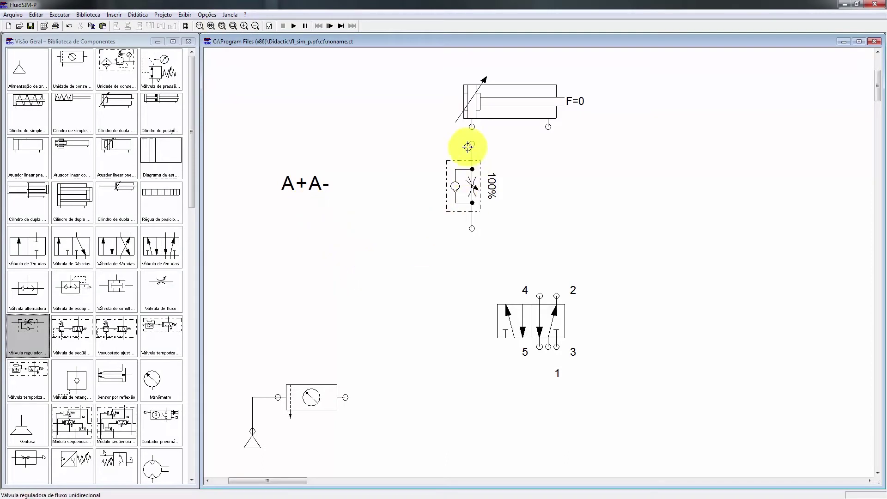
{"action": "left_click", "coordinate": [476, 179]}
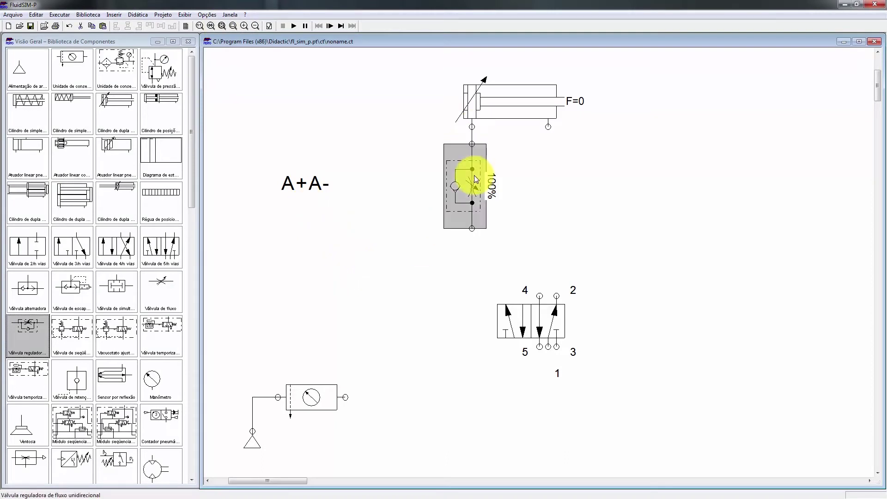
{"action": "key", "text": "ctrl+c"}
{"action": "key", "text": "ctrl+v"}
{"action": "left_click_drag", "start_coordinate": [564, 263], "coordinate": [548, 126]}
Set the opening percentage of both one-way flow control valves to 30%.
{"action": "double_click", "coordinate": [469, 184]}
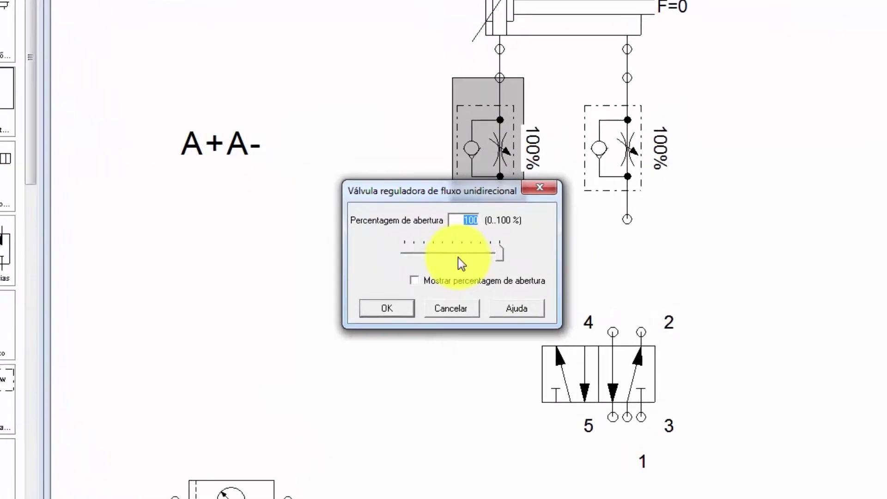
{"action": "left_click", "coordinate": [434, 250]}
{"action": "left_click", "coordinate": [440, 262]}
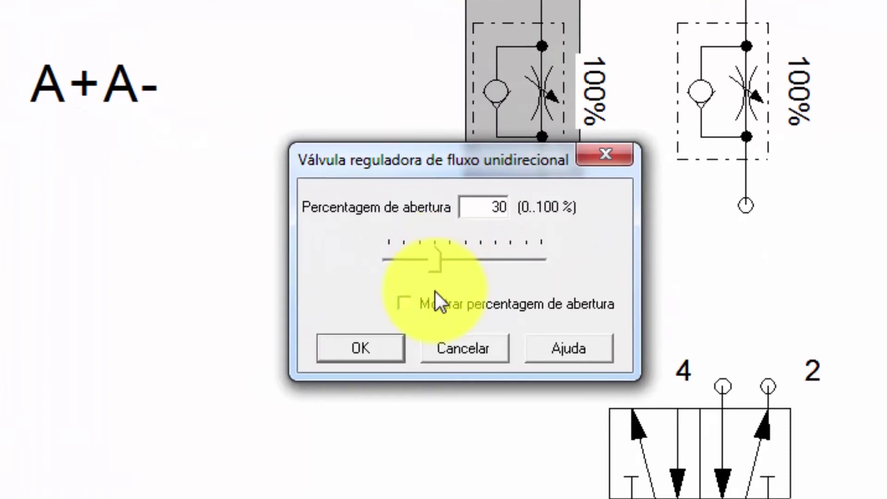
{"action": "left_click", "coordinate": [383, 354]}
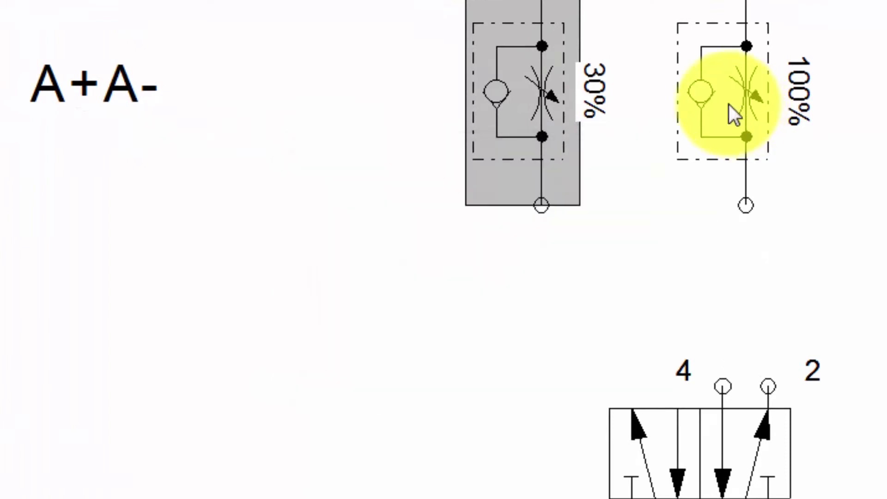
{"action": "left_click", "coordinate": [703, 142]}
{"action": "double_click", "coordinate": [712, 135]}
{"action": "left_click", "coordinate": [415, 259]}
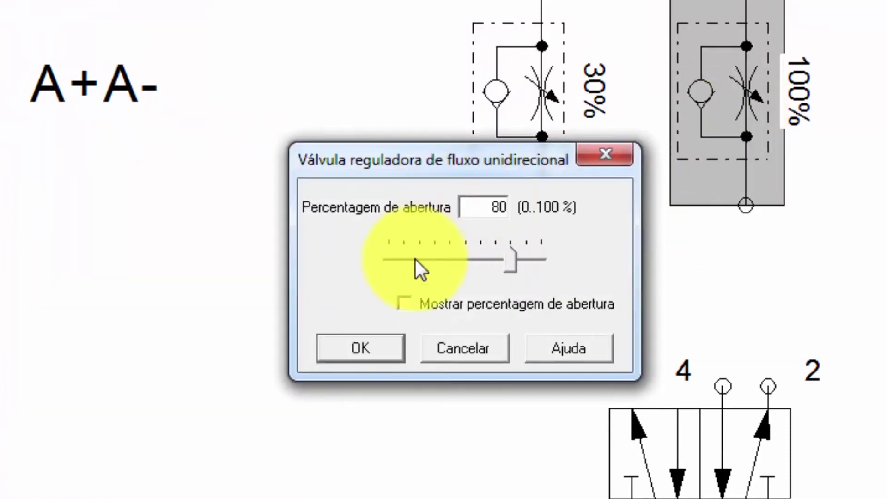
{"action": "left_click", "coordinate": [386, 345]}
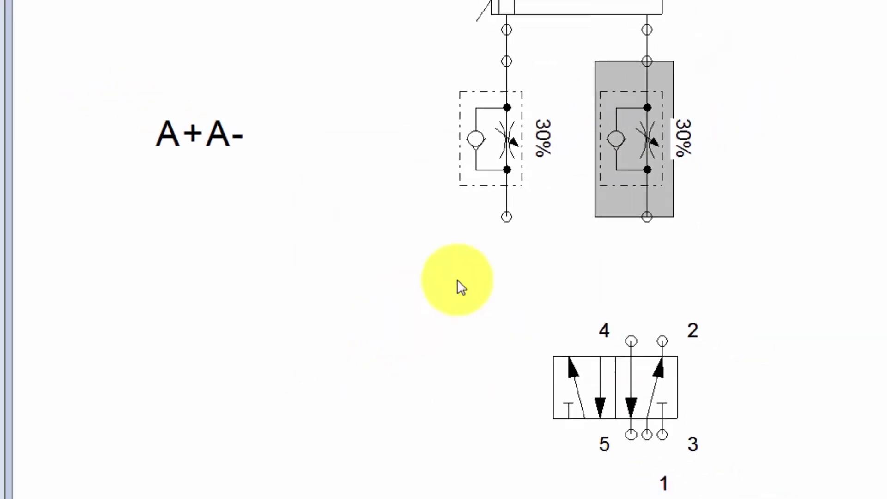
Align port 2 of the 5/n-way valve under the right flow control valve and give the valve pneumatic actuation on both sides.
{"action": "left_click_drag", "start_coordinate": [633, 400], "coordinate": [571, 354]}
{"action": "left_click_drag", "start_coordinate": [507, 303], "coordinate": [523, 296]}
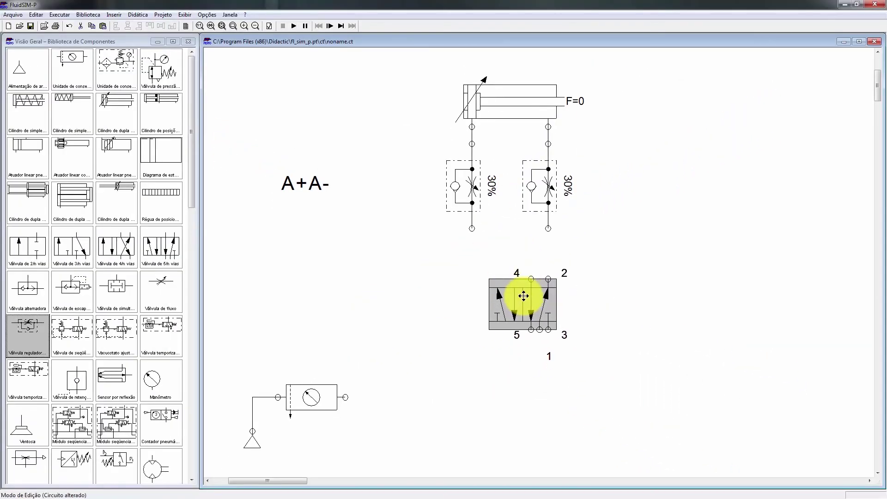
{"action": "double_click", "coordinate": [523, 296]}
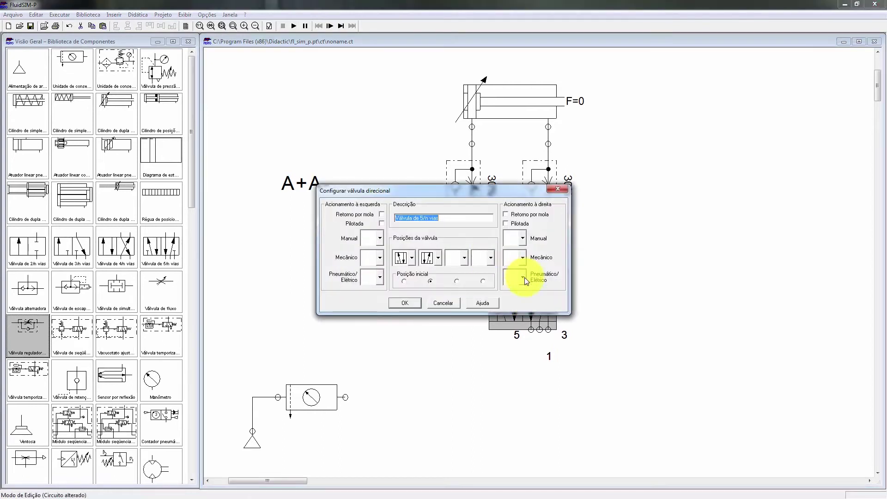
{"action": "left_click", "coordinate": [523, 278]}
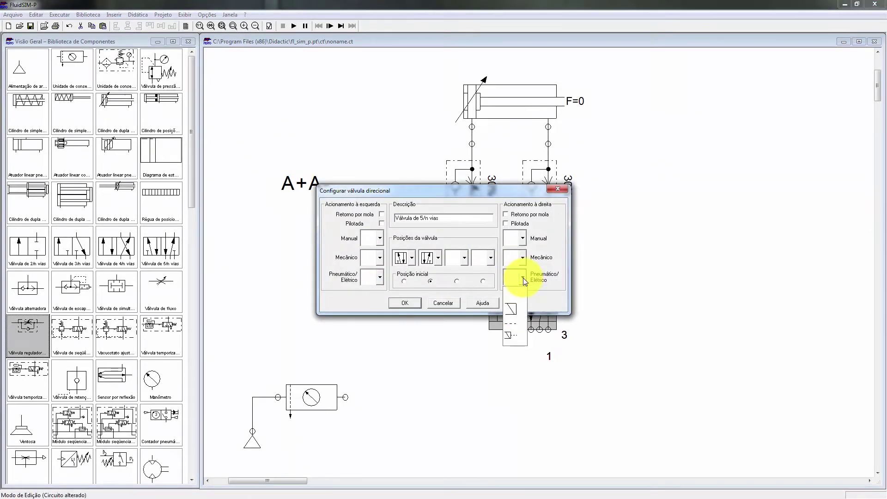
{"action": "left_click", "coordinate": [510, 317]}
{"action": "left_click", "coordinate": [371, 319]}
{"action": "left_click", "coordinate": [403, 302]}
{"action": "left_click_drag", "start_coordinate": [499, 316], "coordinate": [523, 287]}
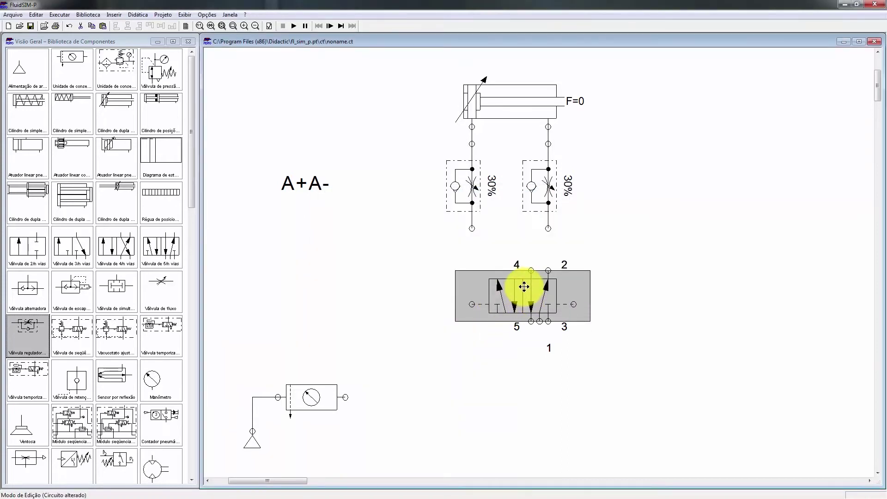
Fit silencers to exhaust ports 5 and 3 of the 5/n-way valve.
{"action": "double_click", "coordinate": [531, 319]}
{"action": "left_click", "coordinate": [444, 275]}
{"action": "left_click", "coordinate": [441, 353]}
{"action": "left_click", "coordinate": [404, 303]}
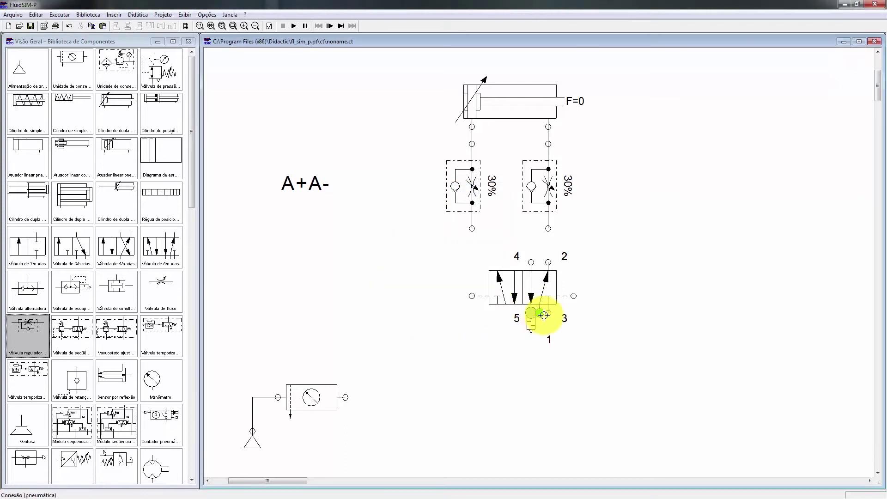
{"action": "double_click", "coordinate": [547, 314]}
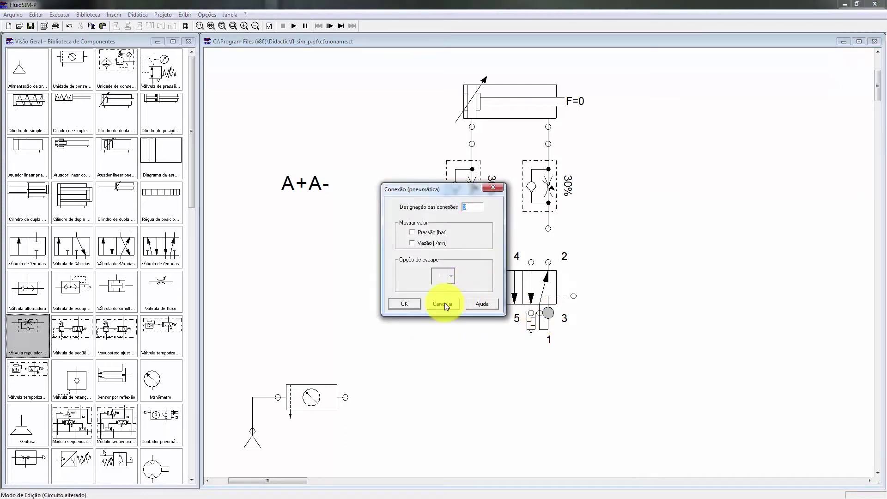
{"action": "left_click", "coordinate": [440, 304]}
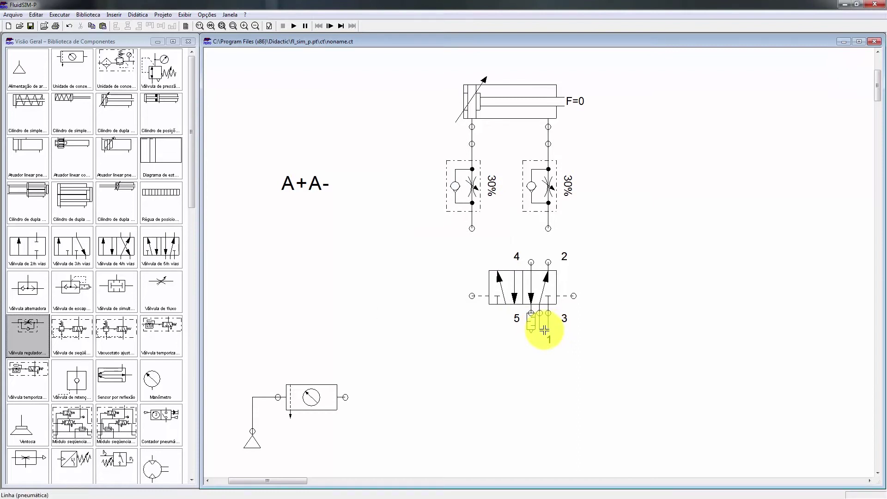
{"action": "double_click", "coordinate": [548, 314]}
{"action": "left_click", "coordinate": [447, 278]}
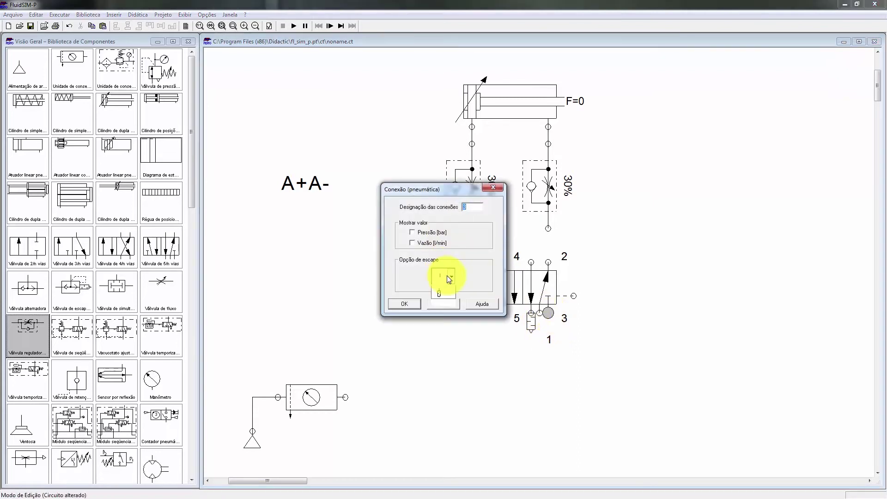
{"action": "left_click", "coordinate": [408, 305]}
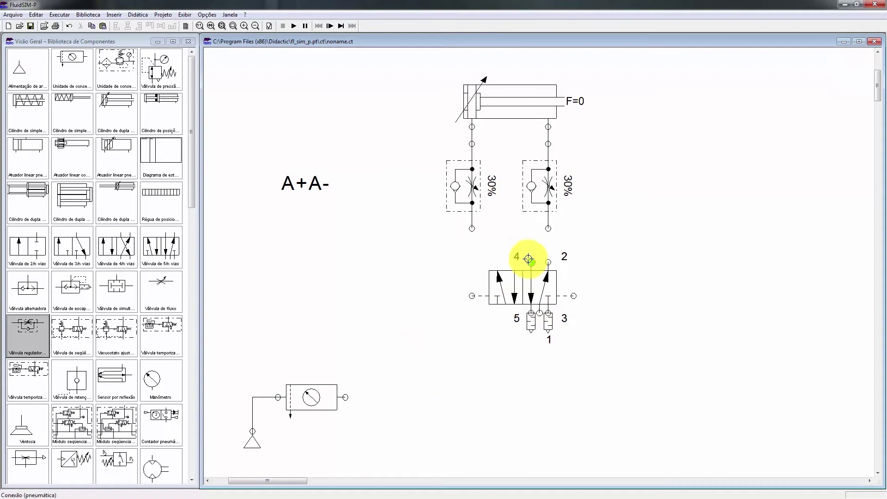
Connect valve port 2 to the right flow control, port 4 to the left flow control and port 1 to the air service unit.
{"action": "left_click_drag", "start_coordinate": [548, 262], "coordinate": [546, 228]}
{"action": "left_click", "coordinate": [521, 280]}
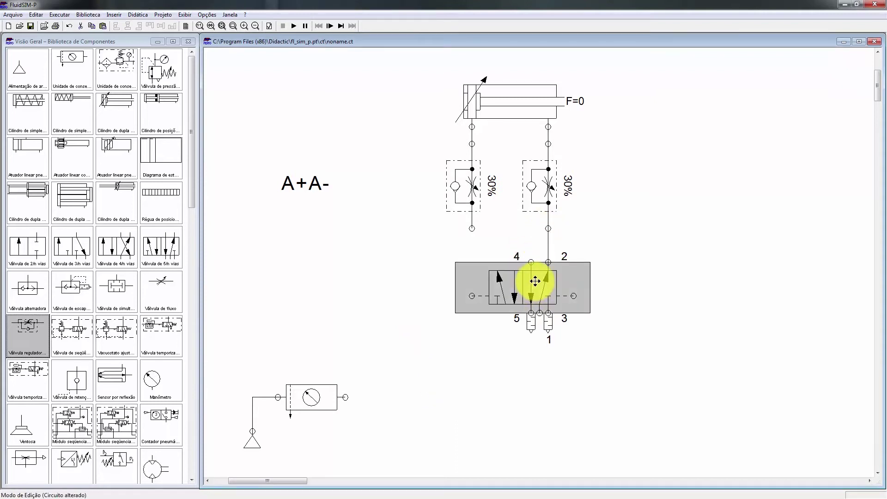
{"action": "left_click", "coordinate": [481, 329]}
{"action": "left_click_drag", "start_coordinate": [531, 262], "coordinate": [472, 229]}
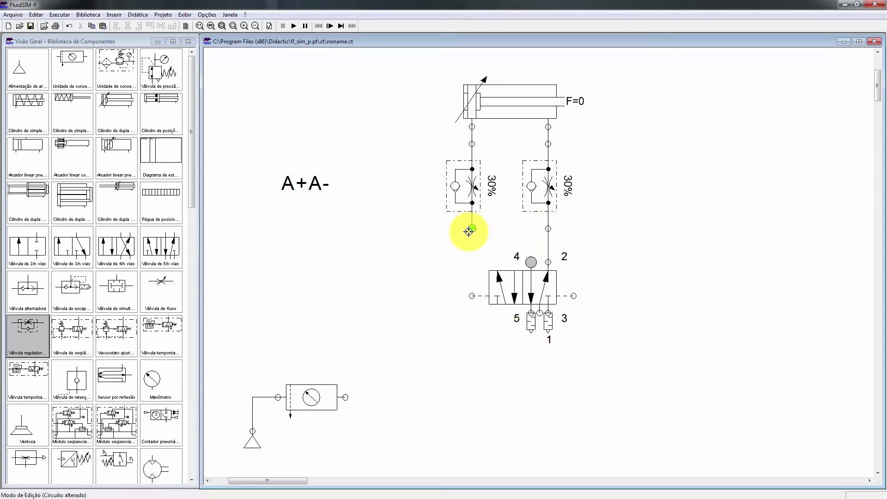
{"action": "left_click_drag", "start_coordinate": [539, 313], "coordinate": [346, 397]}
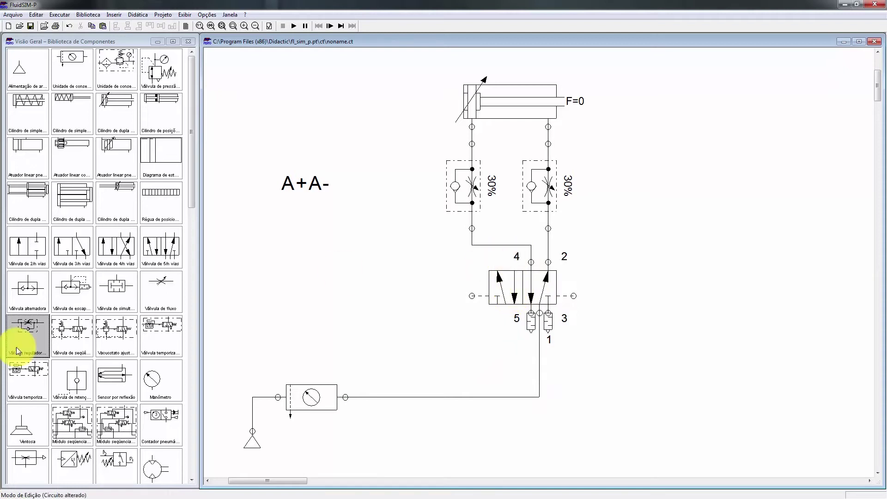
Place a text component above the double-acting cylinder.
{"action": "scroll", "coordinate": [188, 214], "scroll_direction": "down", "scroll_amount": 6}
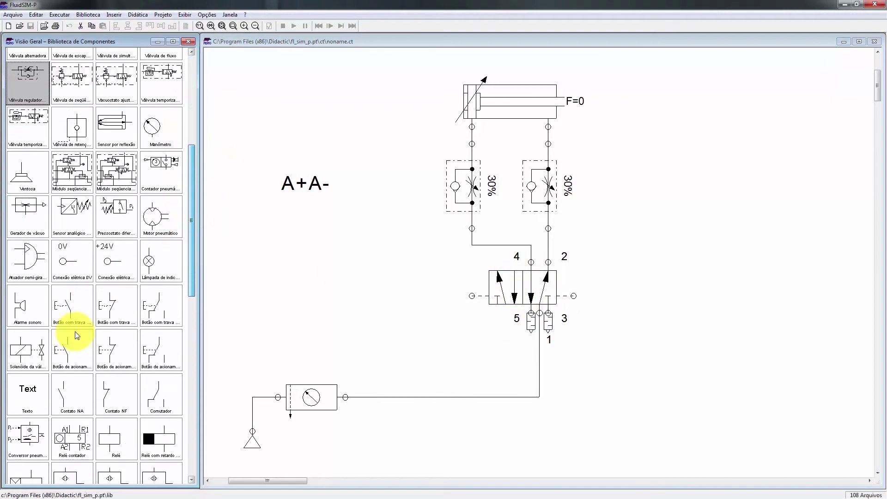
{"action": "left_click_drag", "start_coordinate": [26, 401], "coordinate": [520, 67]}
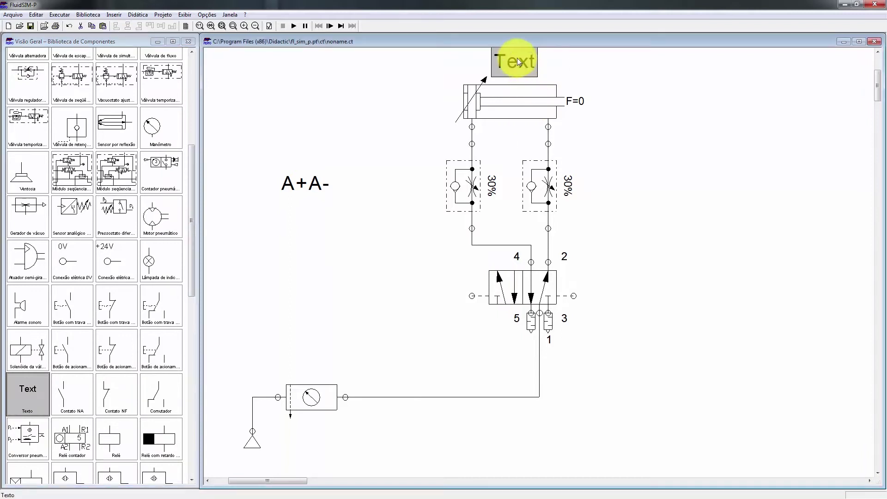
{"action": "left_click", "coordinate": [591, 233]}
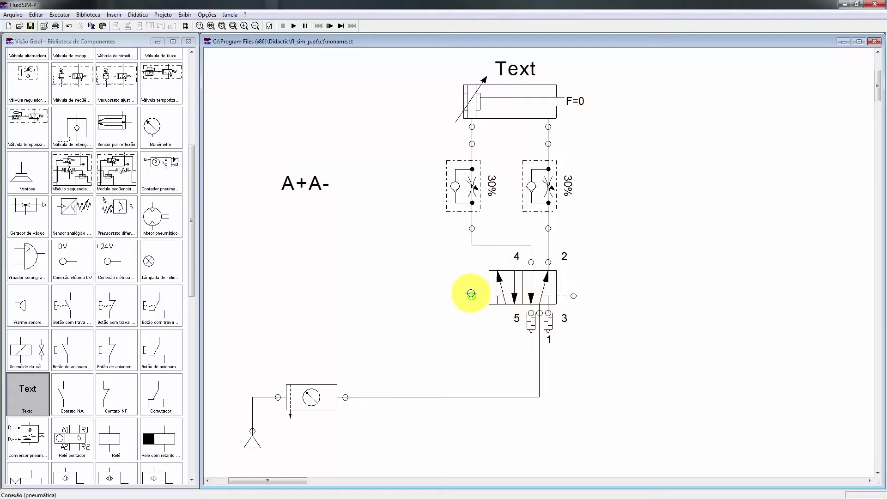
Label the left pilot connection of the 5/n-way valve 14 and the right pilot connection 12.
{"action": "double_click", "coordinate": [471, 293]}
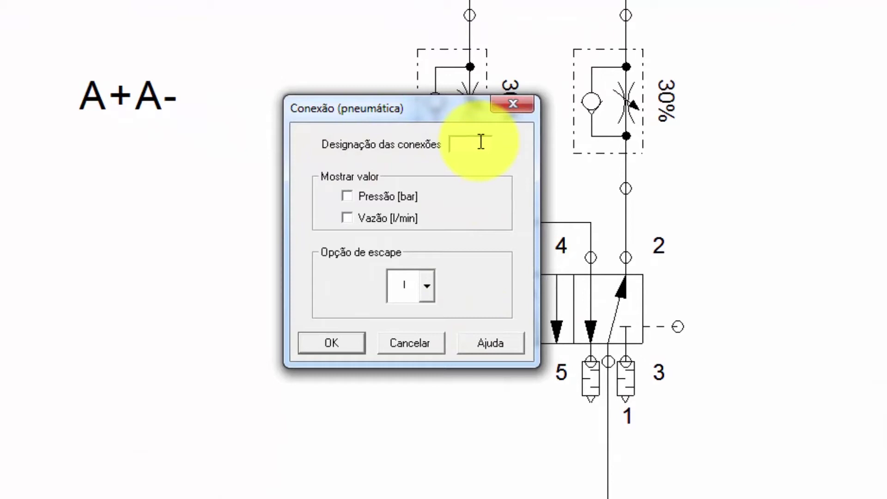
{"action": "type", "text": "14"}
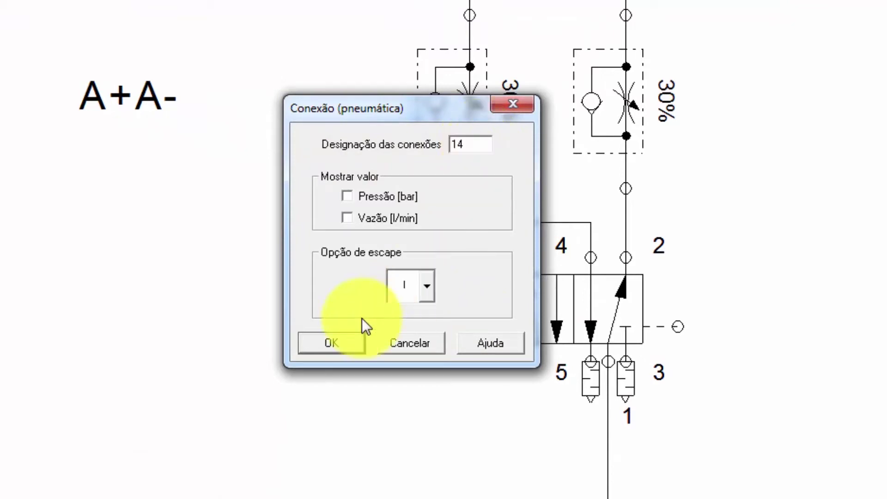
{"action": "left_click", "coordinate": [335, 343]}
{"action": "double_click", "coordinate": [677, 326]}
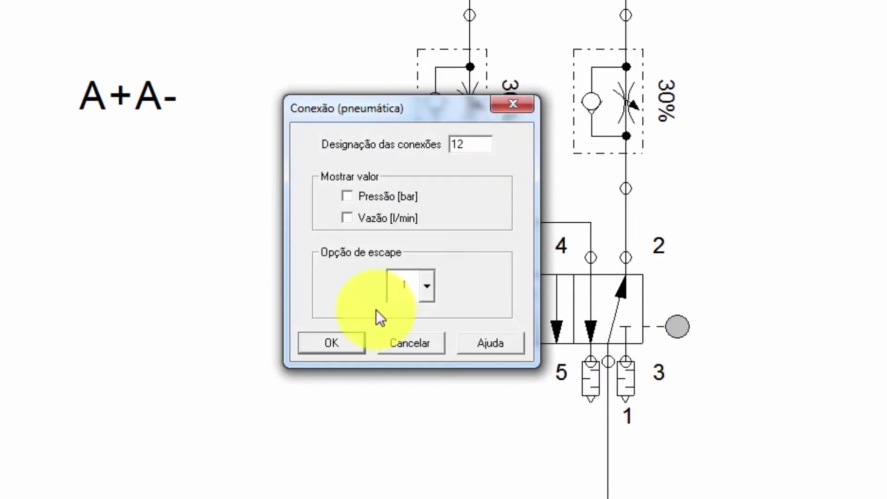
{"action": "left_click", "coordinate": [323, 349]}
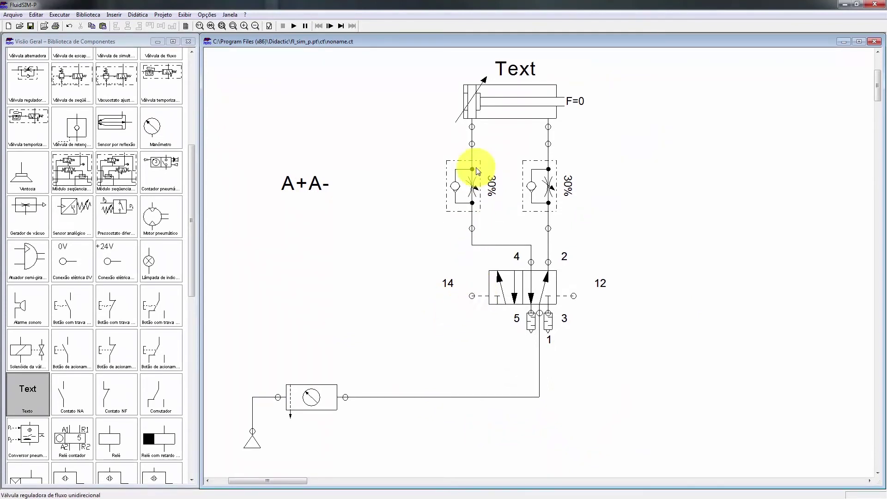
Change the placeholder text above the cylinder to "A" 1A and centre it over the cylinder body.
{"action": "left_click", "coordinate": [514, 70]}
{"action": "double_click", "coordinate": [514, 71]}
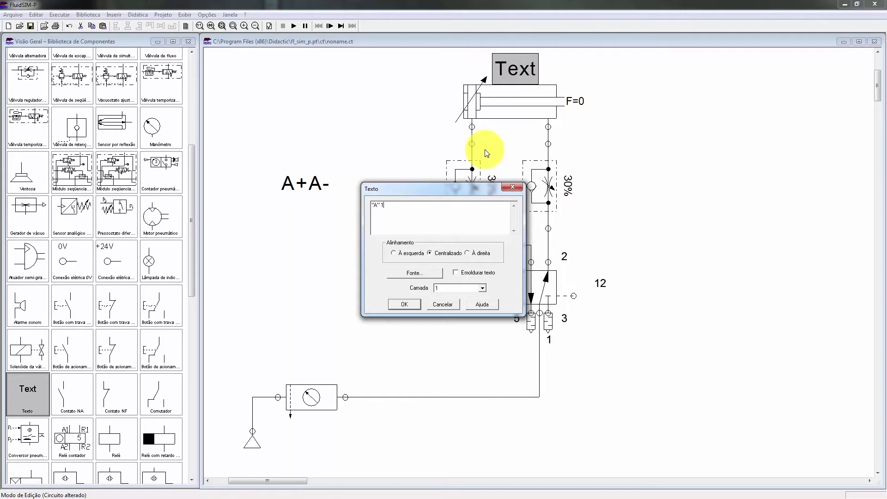
{"action": "type", "text": "A"}
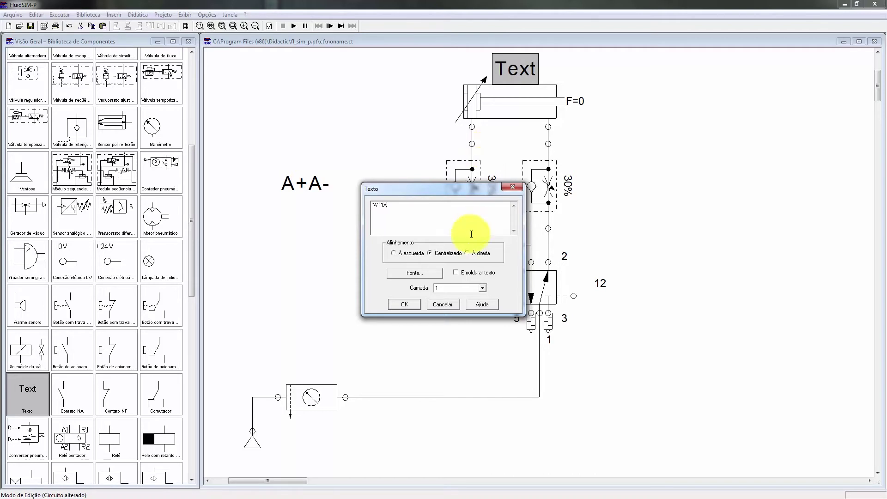
{"action": "left_click", "coordinate": [406, 304]}
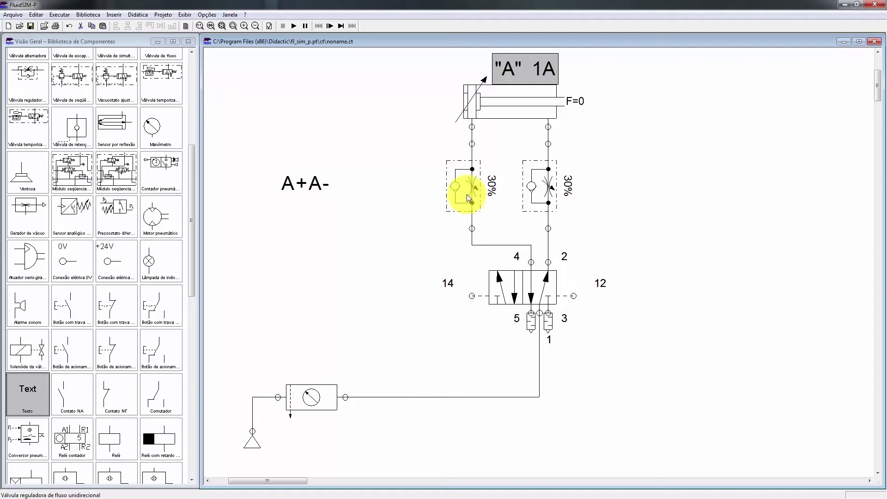
{"action": "left_click_drag", "start_coordinate": [524, 72], "coordinate": [508, 70]}
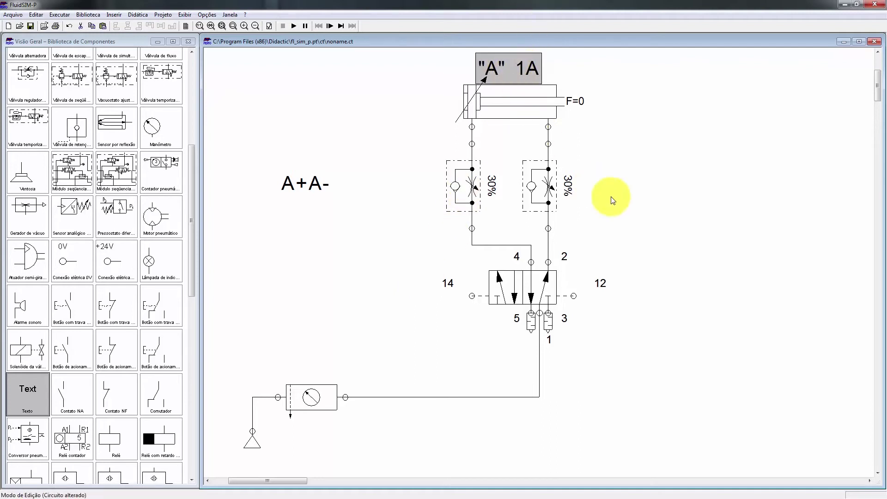
{"action": "left_click", "coordinate": [605, 222]}
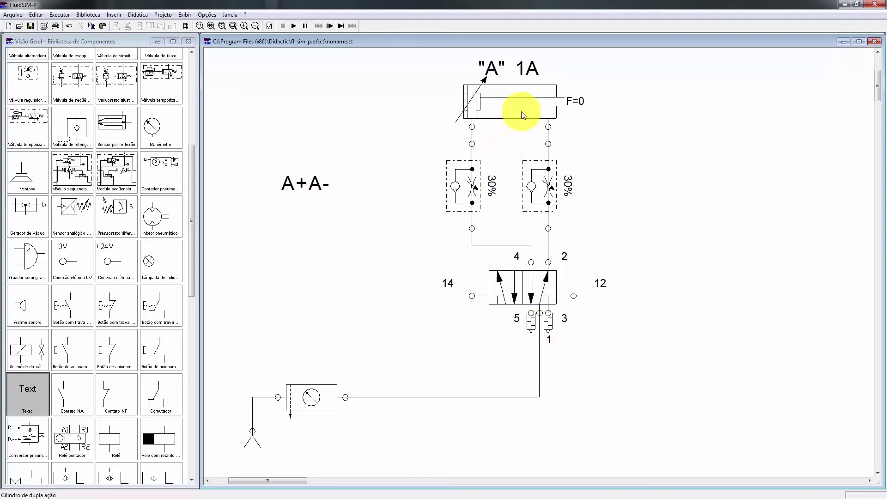
Add a 3/n-way valve to the circuit, placed above and to the right of the air service unit.
{"action": "mouse_move", "coordinate": [523, 116]}
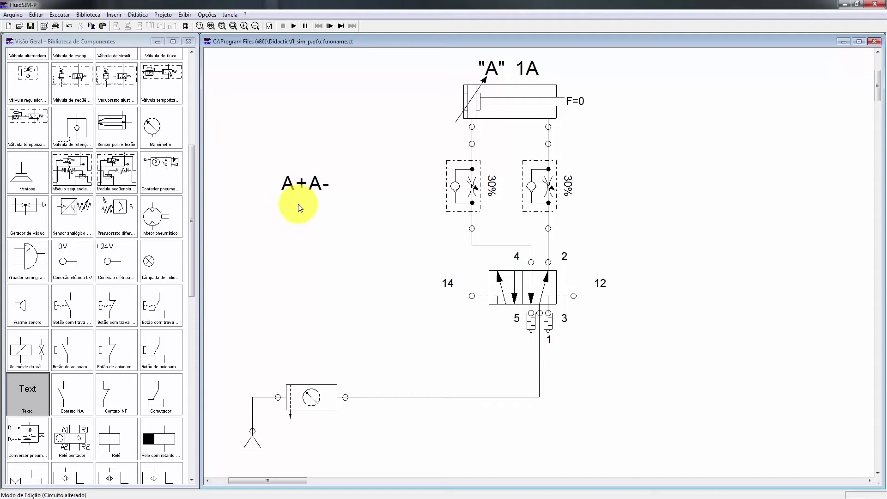
{"action": "left_click_drag", "start_coordinate": [194, 247], "coordinate": [190, 148]}
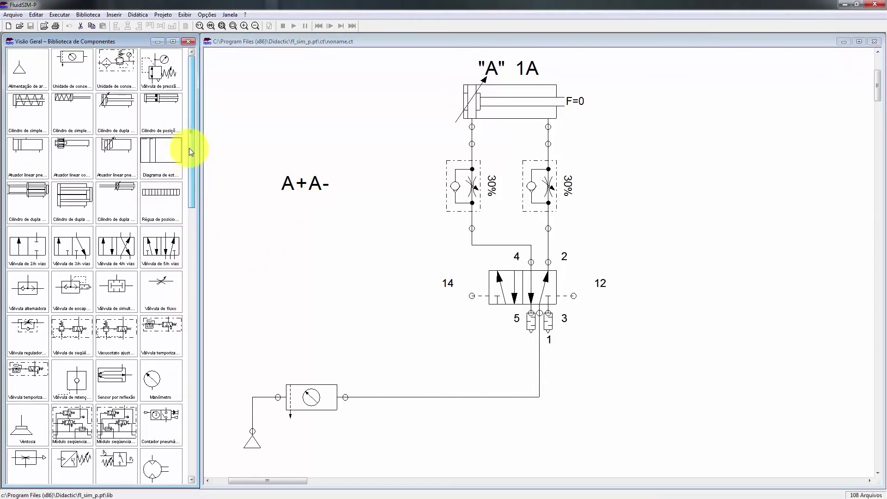
{"action": "left_click_drag", "start_coordinate": [88, 247], "coordinate": [453, 340]}
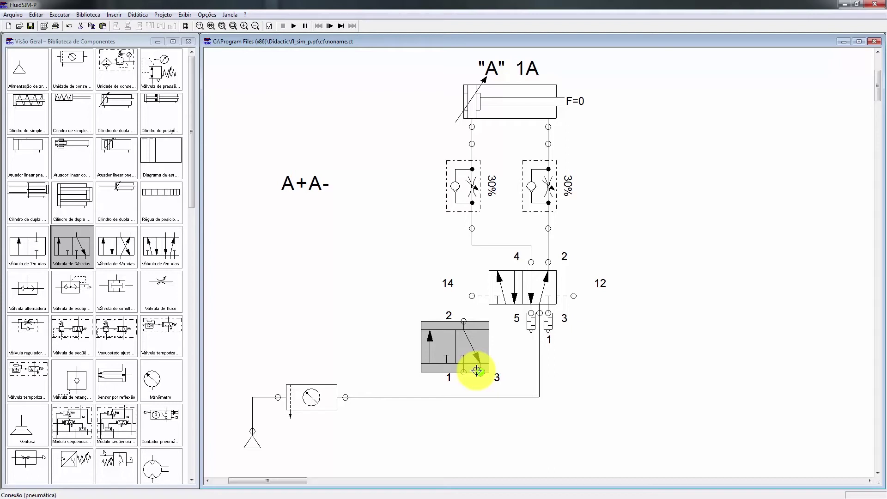
{"action": "left_click_drag", "start_coordinate": [462, 354], "coordinate": [395, 354]}
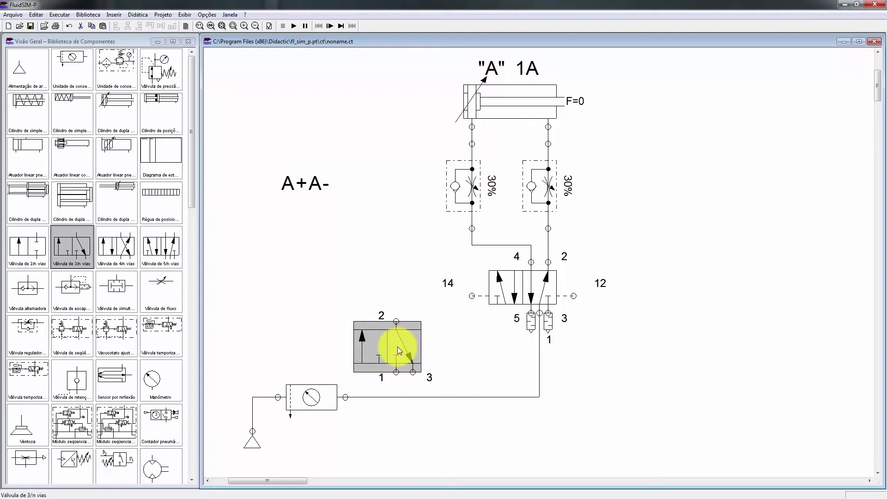
Configure the 3/n-way valve with manual push-button actuation on its left side and spring return on its right side.
{"action": "double_click", "coordinate": [395, 353]}
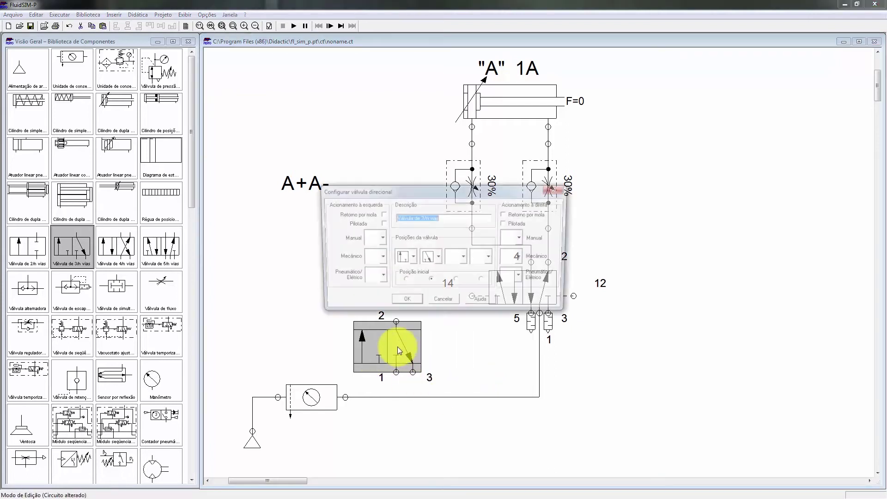
{"action": "left_click", "coordinate": [378, 278]}
{"action": "left_click", "coordinate": [377, 243]}
{"action": "left_click", "coordinate": [379, 258]}
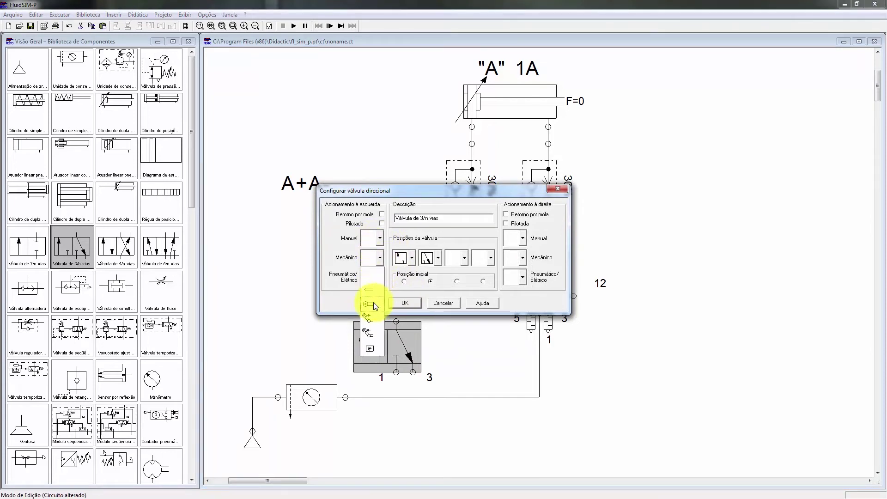
{"action": "left_click", "coordinate": [376, 240]}
{"action": "left_click", "coordinate": [376, 240]}
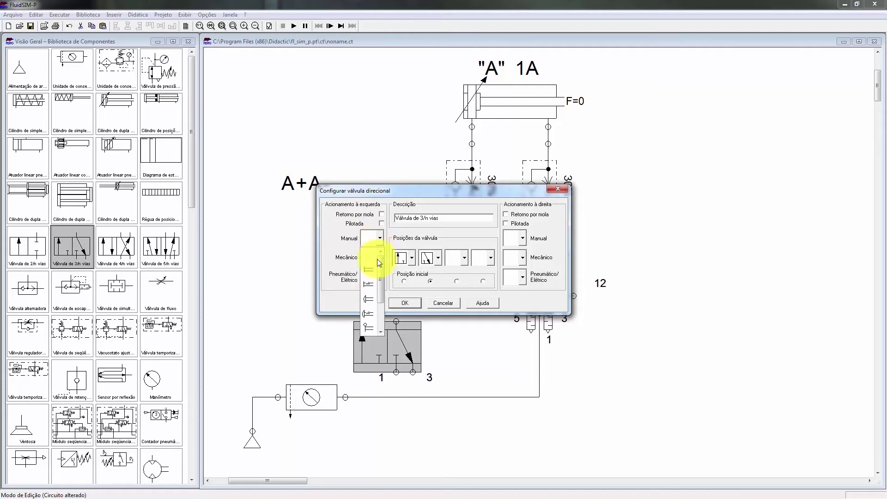
{"action": "left_click", "coordinate": [369, 299]}
{"action": "left_click", "coordinate": [508, 213]}
{"action": "left_click", "coordinate": [412, 301]}
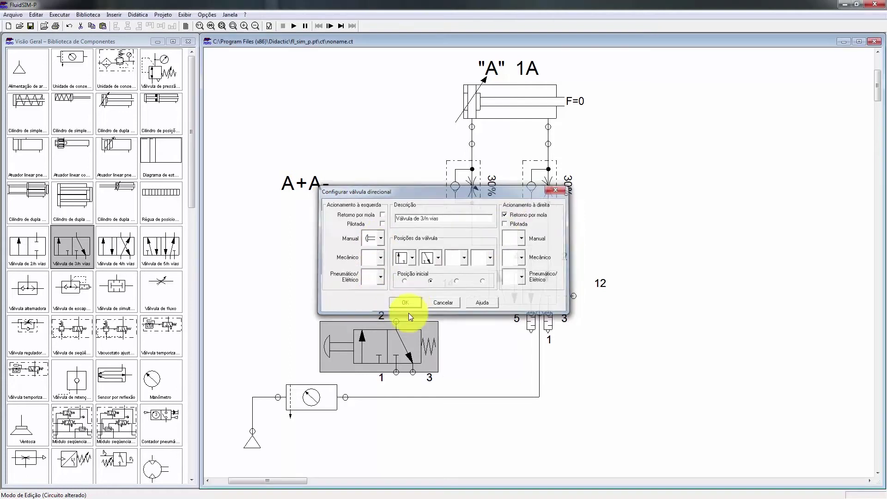
Fit a silencer to exhaust port 3 of the 3/n-way valve and shift the valve slightly left.
{"action": "double_click", "coordinate": [413, 372]}
{"action": "left_click", "coordinate": [451, 275]}
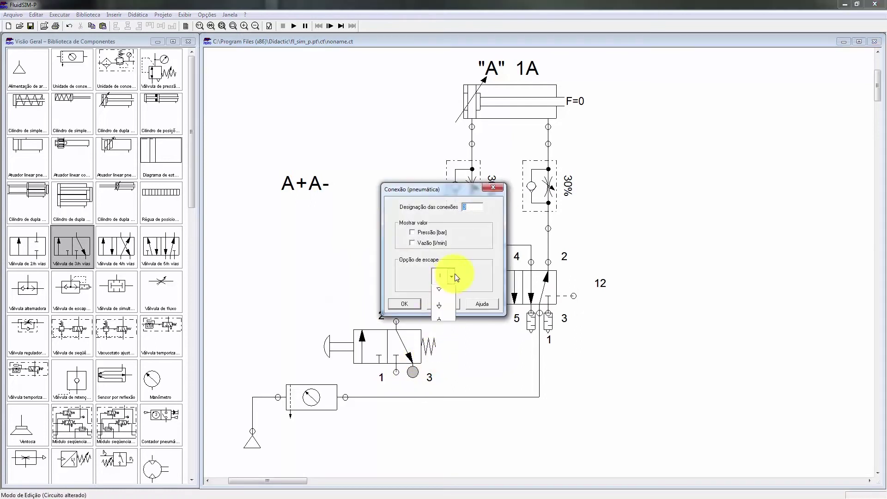
{"action": "left_click", "coordinate": [448, 354]}
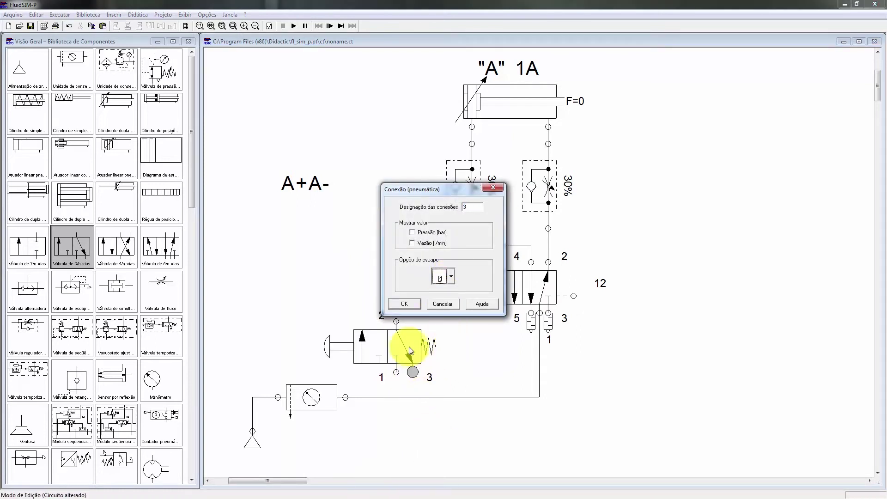
{"action": "left_click", "coordinate": [404, 303]}
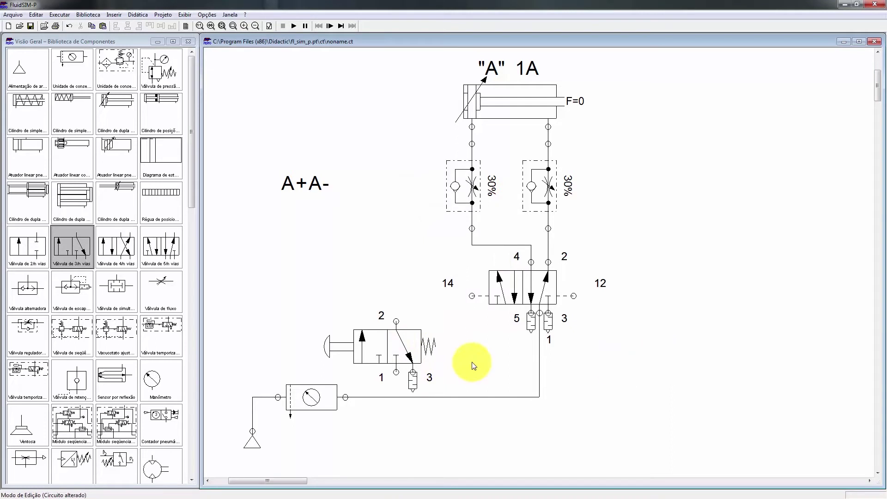
{"action": "left_click_drag", "start_coordinate": [383, 348], "coordinate": [359, 348]}
{"action": "left_click", "coordinate": [634, 340]}
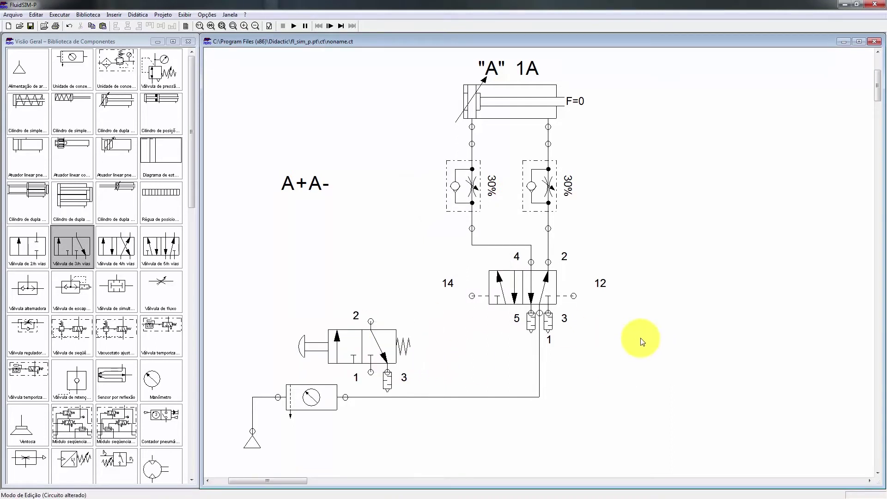
Move the cylinder, its label, both flow controls and the 5/n-way valve to the right, and straighten the supply line under port 1.
{"action": "left_click_drag", "start_coordinate": [395, 52], "coordinate": [658, 334]}
{"action": "left_click_drag", "start_coordinate": [559, 293], "coordinate": [644, 284]}
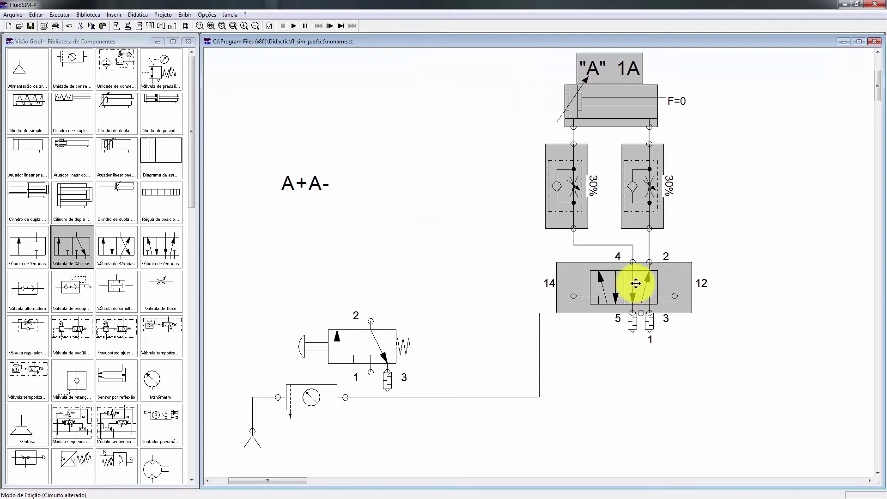
{"action": "left_click", "coordinate": [576, 380]}
{"action": "left_click_drag", "start_coordinate": [539, 352], "coordinate": [640, 357]}
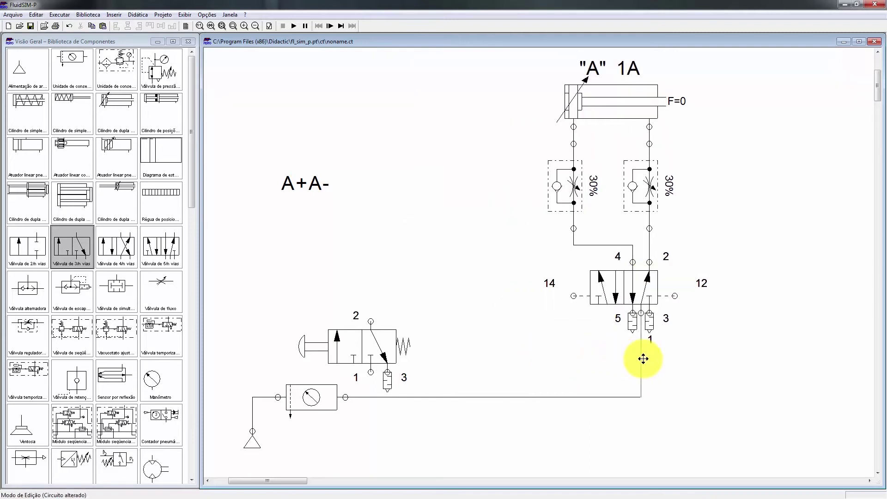
Add a simultaneity valve, rotate it 90° and then 180° so outlet 2 faces right, and align it left of pilot port 14.
{"action": "left_click_drag", "start_coordinate": [118, 284], "coordinate": [463, 266]}
{"action": "right_click", "coordinate": [463, 265]}
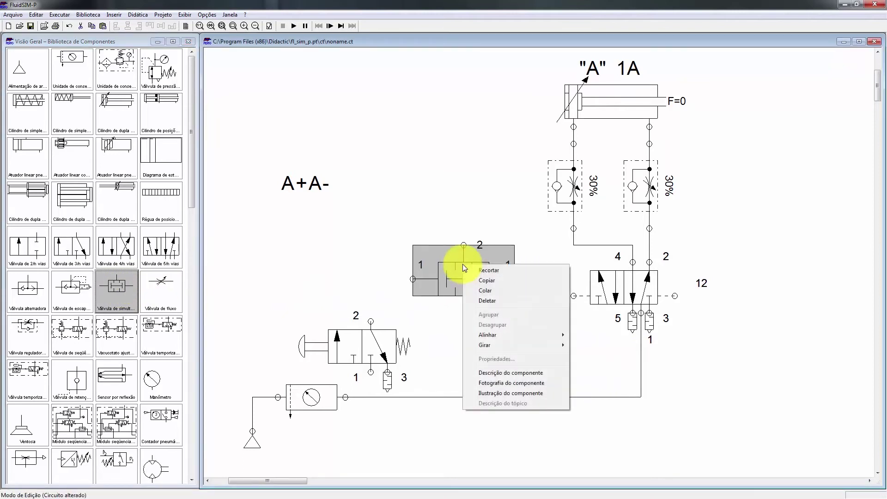
{"action": "mouse_move", "coordinate": [528, 344]}
{"action": "left_click", "coordinate": [573, 345]}
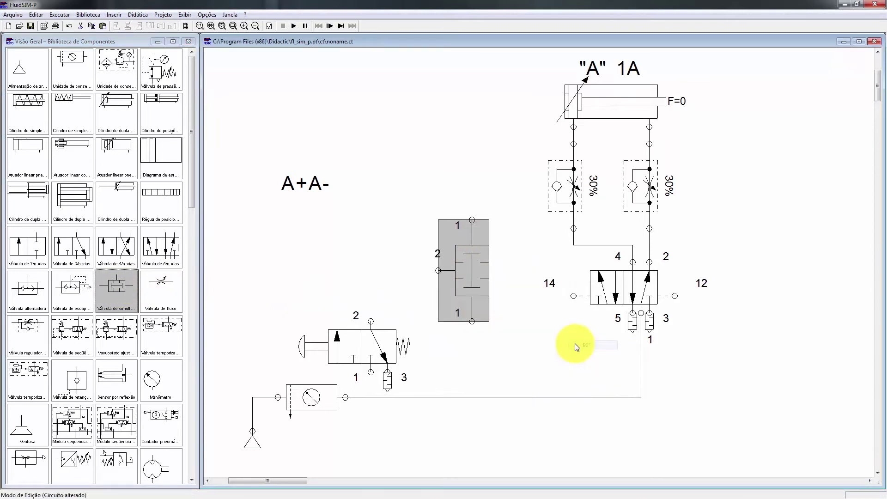
{"action": "right_click", "coordinate": [460, 272]}
{"action": "mouse_move", "coordinate": [552, 354]}
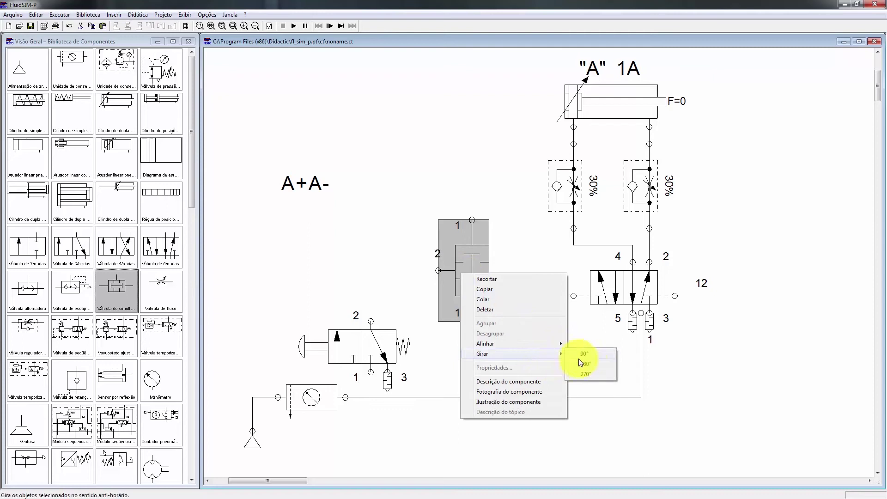
{"action": "left_click", "coordinate": [577, 363]}
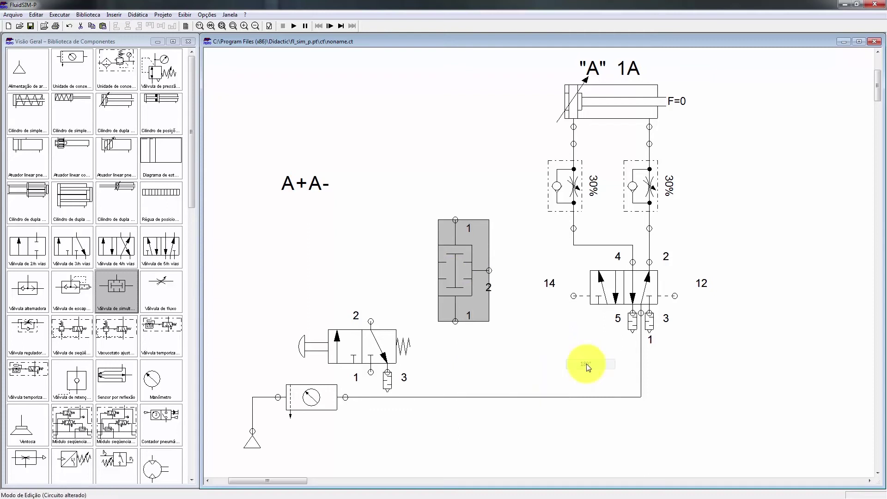
{"action": "right_click", "coordinate": [458, 272]}
{"action": "left_click", "coordinate": [412, 254]}
{"action": "left_click", "coordinate": [453, 273]}
{"action": "left_click_drag", "start_coordinate": [453, 272], "coordinate": [503, 298]}
Connect the push-button valve between the supply line and the simultaneity valve's upper inlet, and that valve's outlet 2 to pilot port 14.
{"action": "left_click_drag", "start_coordinate": [375, 349], "coordinate": [396, 397]}
{"action": "left_click", "coordinate": [435, 442]}
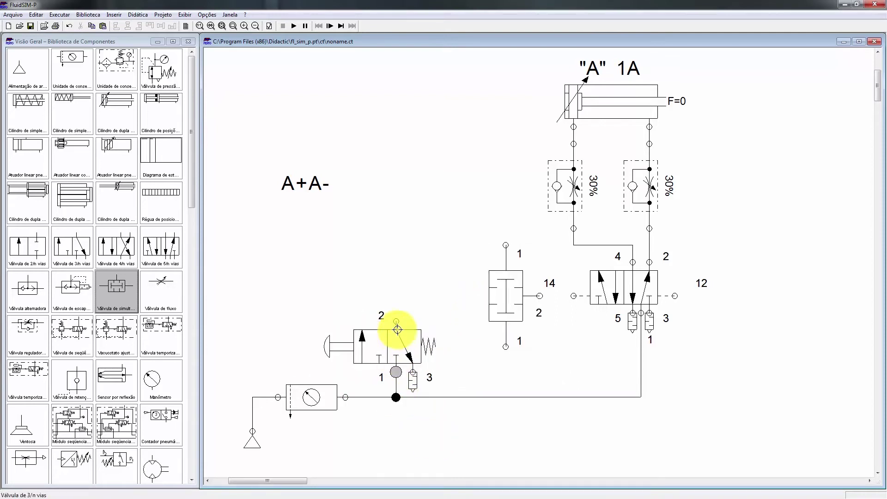
{"action": "left_click_drag", "start_coordinate": [391, 267], "coordinate": [506, 246]}
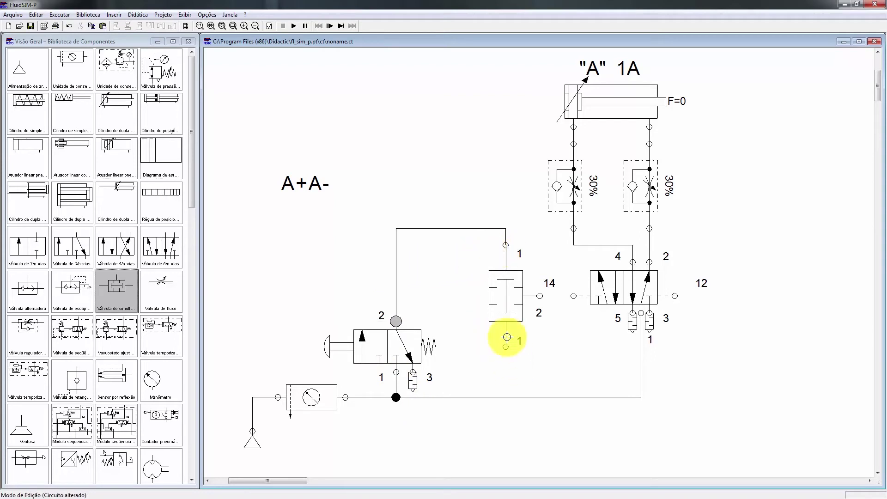
{"action": "left_click_drag", "start_coordinate": [508, 308], "coordinate": [573, 295]}
{"action": "left_click", "coordinate": [574, 323]}
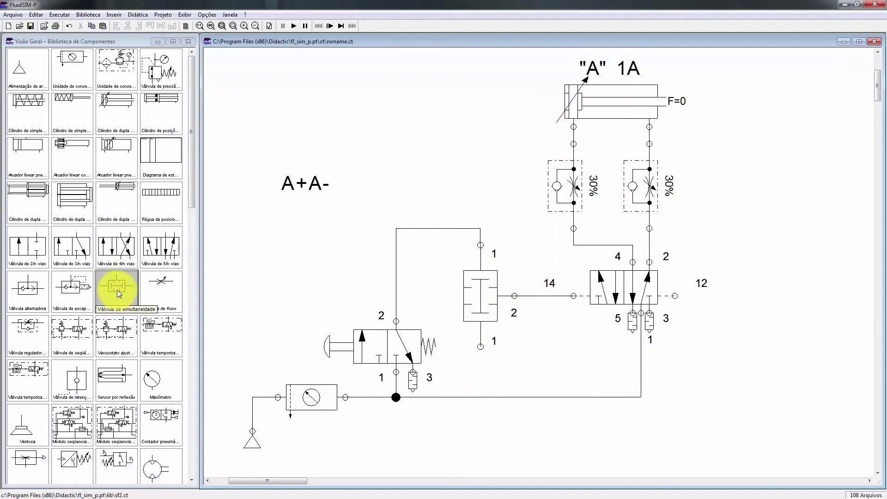
Add a second 3/n-way valve below the pilot 14 line, between the simultaneity valve and the 5/n-way valve.
{"action": "left_click_drag", "start_coordinate": [72, 242], "coordinate": [552, 344]}
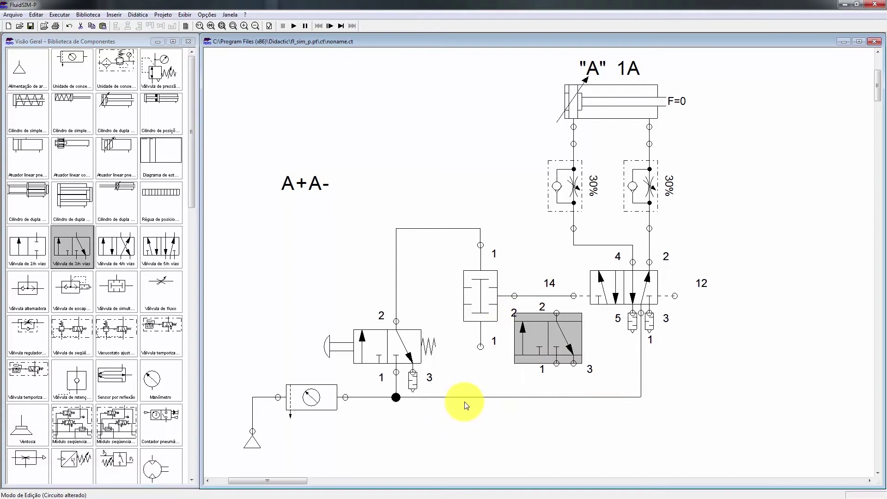
{"action": "left_click", "coordinate": [257, 25]}
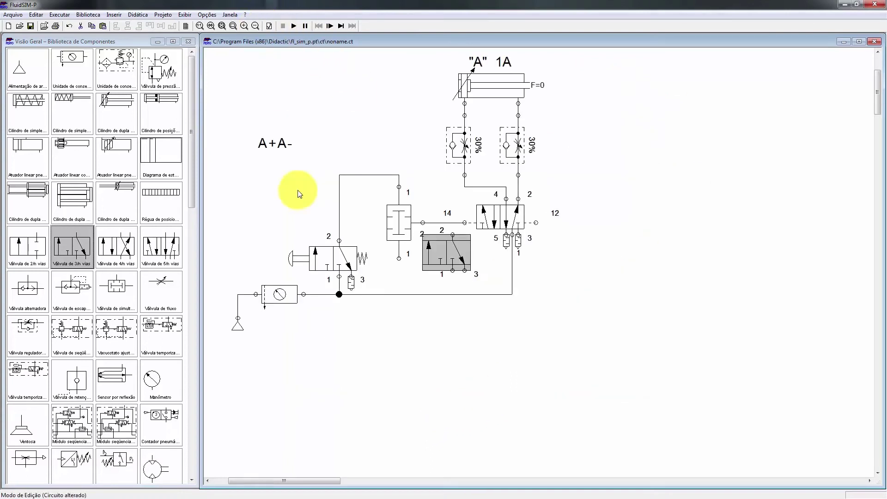
Lower the compressed air source, service unit and main supply line to leave space beneath the valves.
{"action": "left_click_drag", "start_coordinate": [208, 278], "coordinate": [563, 366]}
{"action": "key", "text": "Down"}
{"action": "key", "text": "Down"}
{"action": "key", "text": "Down"}
{"action": "key", "text": "Down"}
{"action": "key", "text": "Down"}
{"action": "key", "text": "Down"}
{"action": "key", "text": "Down"}
{"action": "key", "text": "Down"}
{"action": "key", "text": "Down"}
{"action": "key", "text": "Down"}
{"action": "key", "text": "Down"}
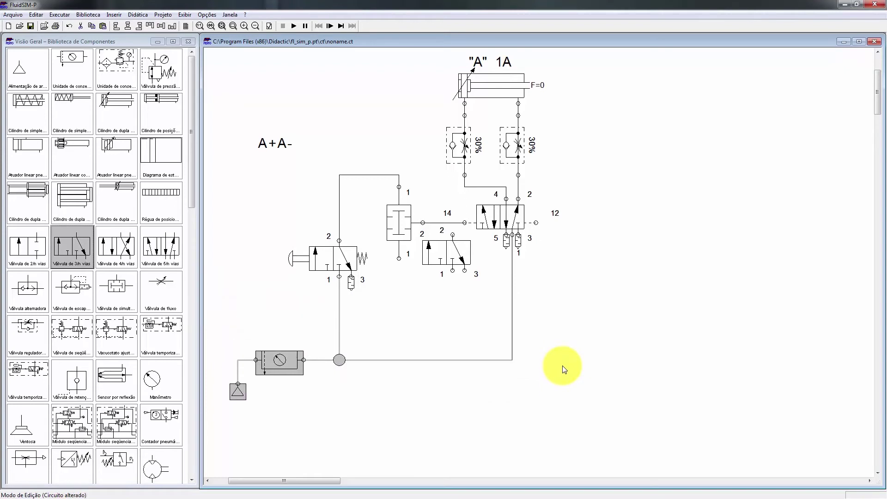
{"action": "key", "text": "Down"}
{"action": "key", "text": "Down"}
{"action": "key", "text": "Down"}
{"action": "key", "text": "Down"}
{"action": "key", "text": "Down"}
{"action": "key", "text": "Down"}
{"action": "key", "text": "Up"}
{"action": "key", "text": "Up"}
{"action": "key", "text": "Up"}
{"action": "key", "text": "Up"}
{"action": "key", "text": "Up"}
{"action": "key", "text": "Up"}
{"action": "key", "text": "Up"}
{"action": "key", "text": "Up"}
{"action": "key", "text": "Up"}
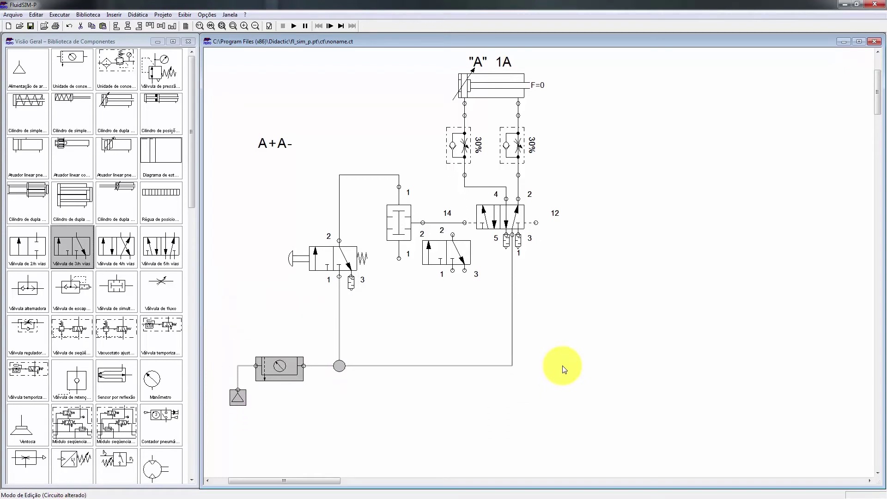
{"action": "left_click", "coordinate": [411, 297]}
Move the second 3/n-way valve lower and delete the rotated simultaneity valve along with its connecting lines.
{"action": "left_click_drag", "start_coordinate": [445, 253], "coordinate": [440, 294]}
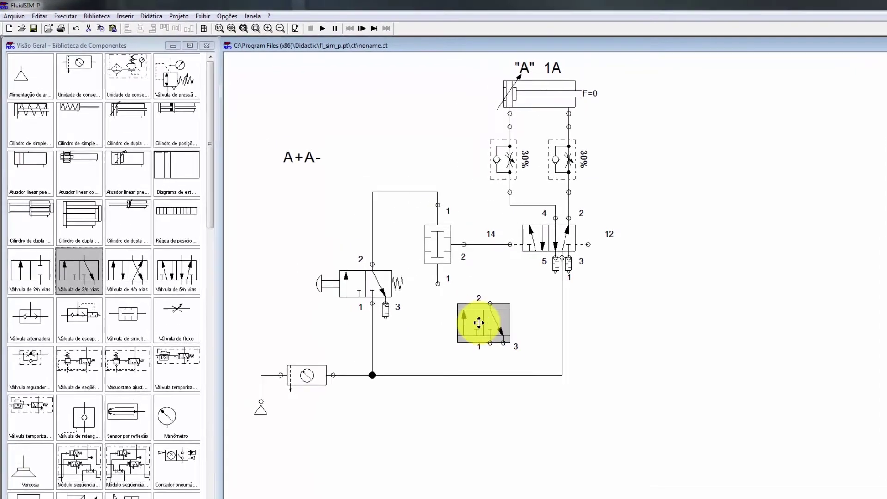
{"action": "left_click", "coordinate": [389, 196]}
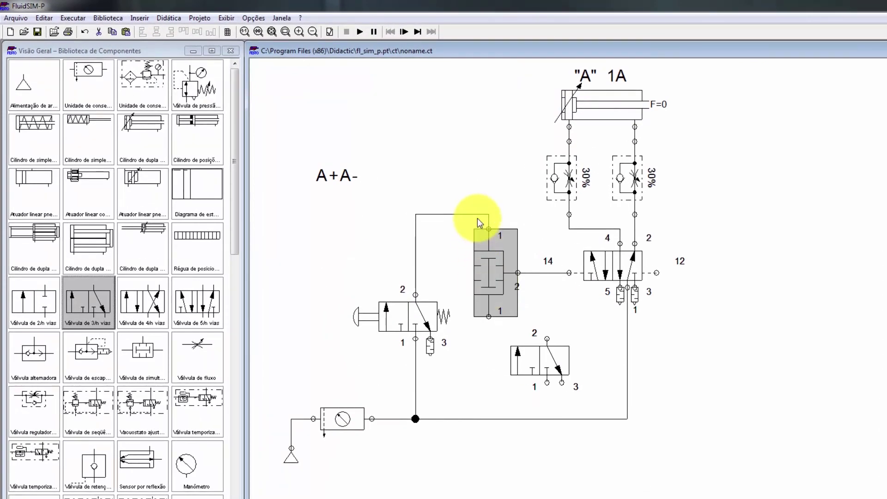
{"action": "left_click", "coordinate": [475, 214]}
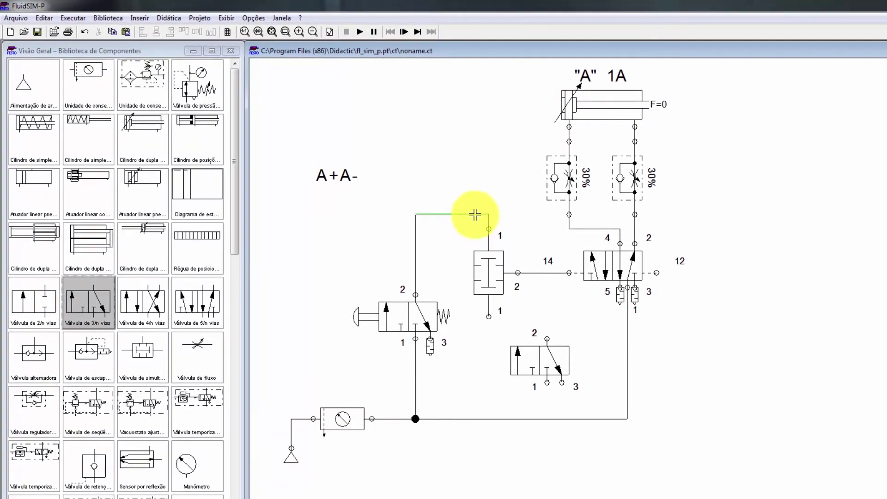
{"action": "key", "text": "Delete"}
{"action": "left_click", "coordinate": [489, 281]}
{"action": "key", "text": "Delete"}
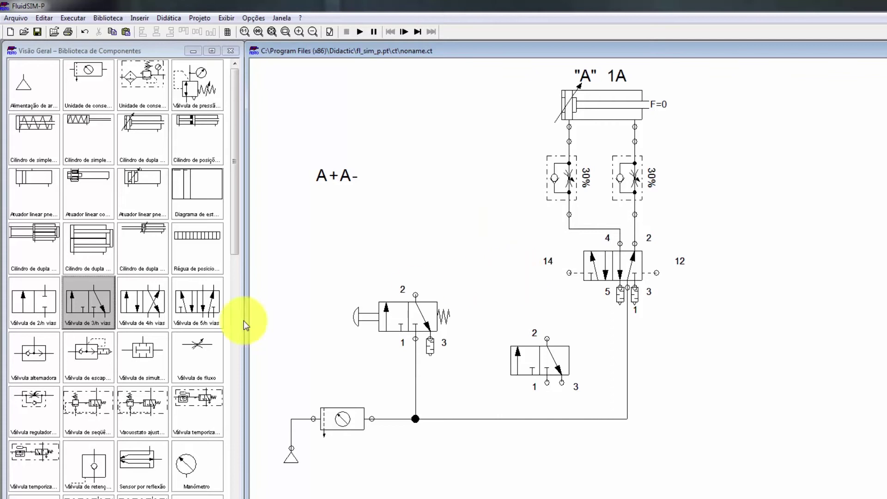
Add a new unrotated simultaneity valve left of the 5/n-way valve and connect its outlet 2 to pilot port 14.
{"action": "left_click_drag", "start_coordinate": [156, 342], "coordinate": [501, 288]}
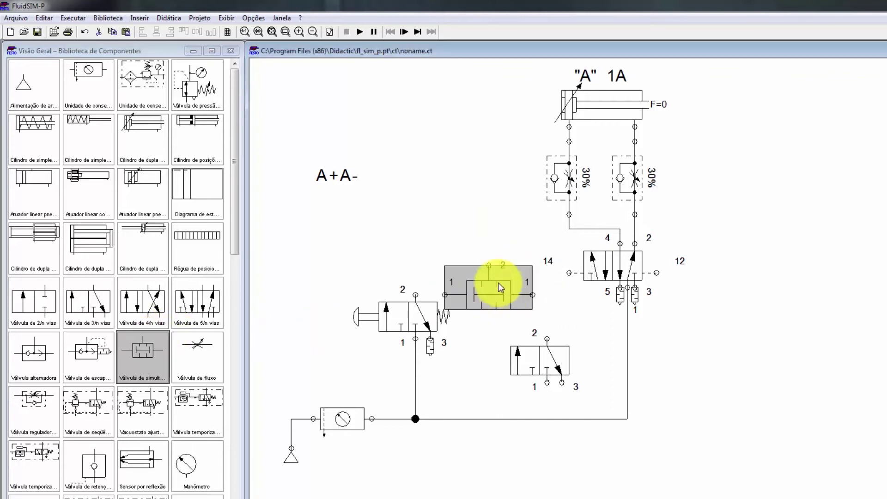
{"action": "left_click_drag", "start_coordinate": [569, 272], "coordinate": [495, 296]}
{"action": "left_click", "coordinate": [457, 342]}
Lower the push-button valve, align the second 3/n-way valve beside it, and connect port 1 of both to the main supply line.
{"action": "left_click", "coordinate": [416, 363]}
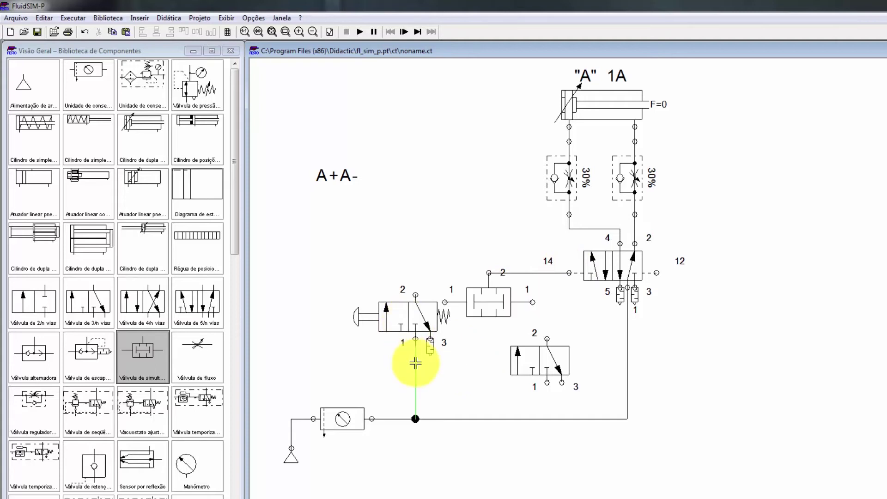
{"action": "key", "text": "Delete"}
{"action": "left_click_drag", "start_coordinate": [406, 317], "coordinate": [406, 354]}
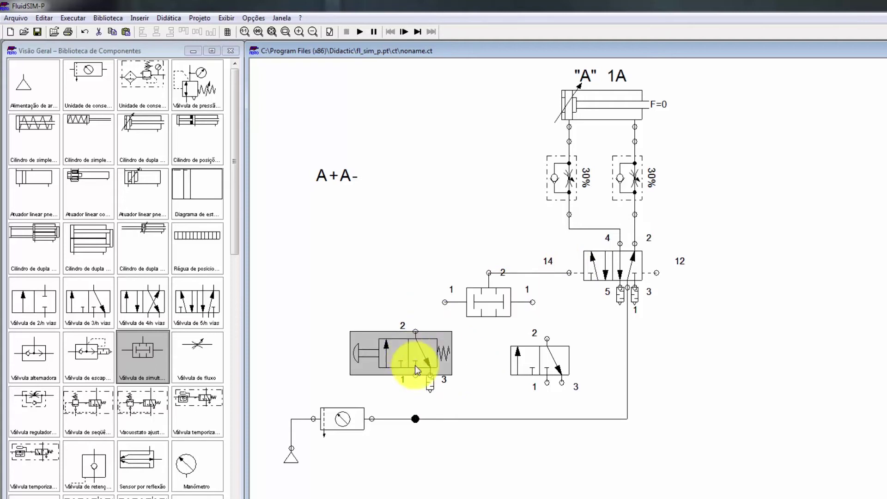
{"action": "left_click_drag", "start_coordinate": [418, 417], "coordinate": [415, 419]}
{"action": "left_click_drag", "start_coordinate": [538, 363], "coordinate": [569, 419]}
Configure the second 3/n-way valve with mechanical roller actuation at the left end and spring return at the right end.
{"action": "double_click", "coordinate": [561, 347]}
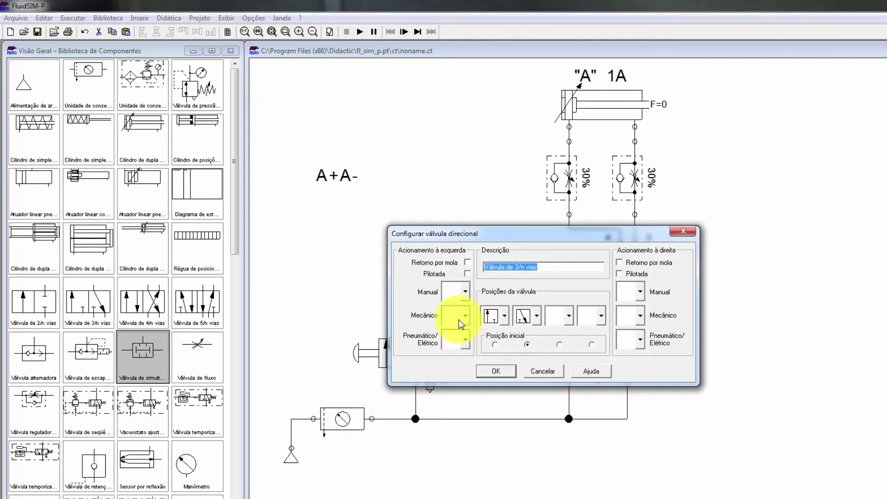
{"action": "left_click", "coordinate": [464, 317]}
{"action": "left_click", "coordinate": [458, 378]}
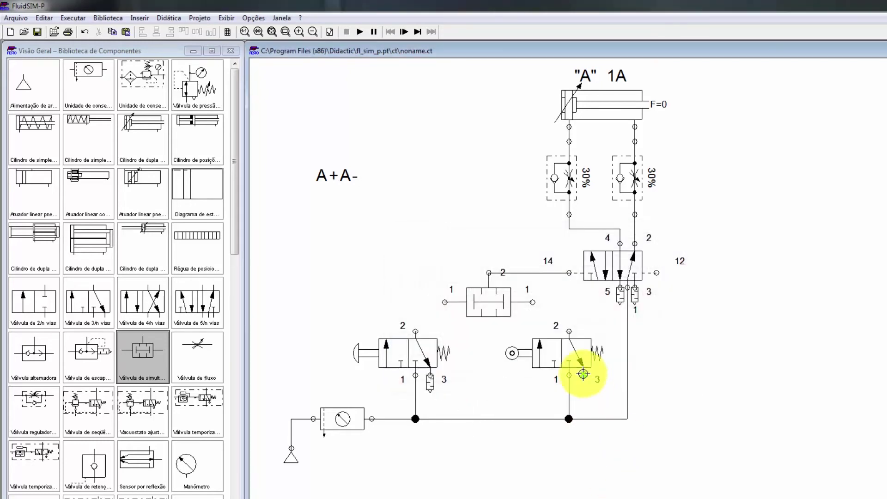
Fit a silencer to exhaust port 3 of the roller valve.
{"action": "double_click", "coordinate": [582, 375]}
{"action": "left_click", "coordinate": [557, 341]}
{"action": "left_click", "coordinate": [532, 425]}
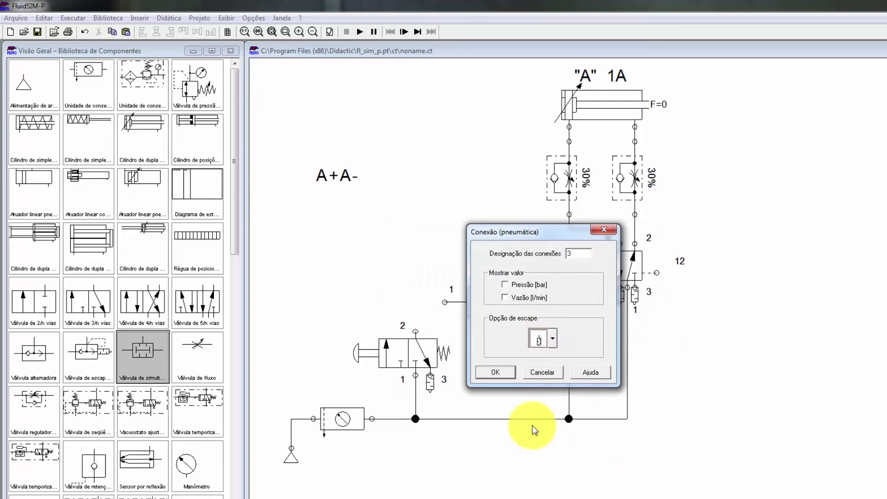
{"action": "left_click", "coordinate": [494, 371]}
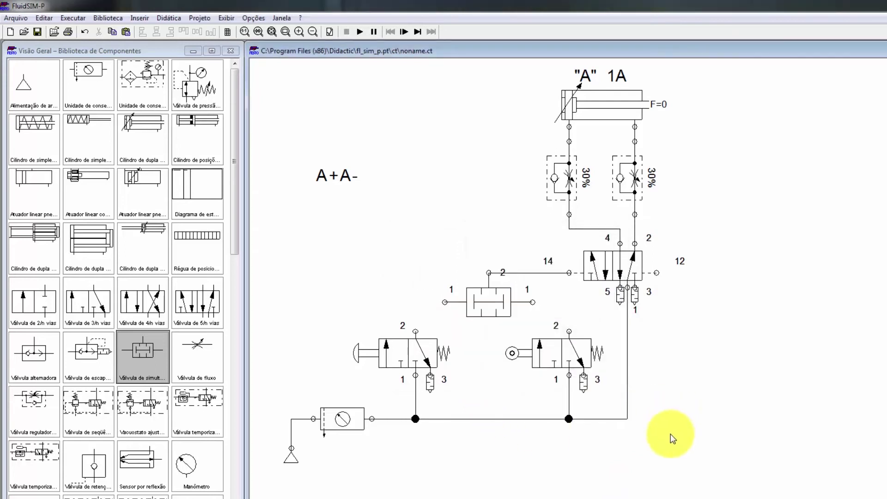
Connect outlet 2 of the push-button valve and of the roller valve to the two inlets of the simultaneity valve.
{"action": "left_click_drag", "start_coordinate": [416, 331], "coordinate": [445, 303]}
{"action": "left_click_drag", "start_coordinate": [533, 305], "coordinate": [569, 331]}
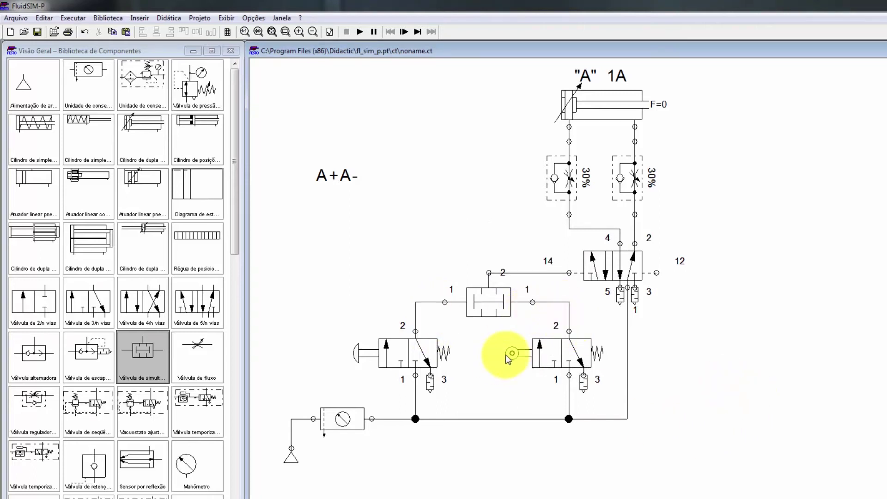
{"action": "left_click", "coordinate": [561, 361]}
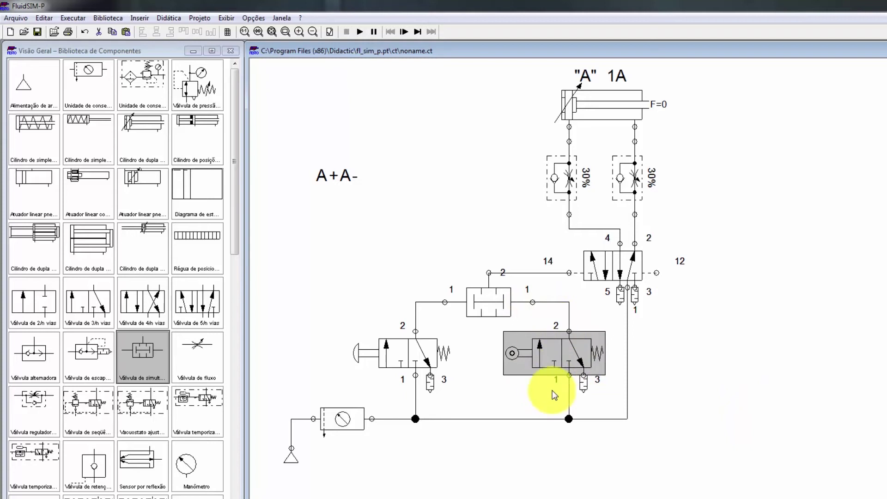
{"action": "left_click", "coordinate": [525, 410]}
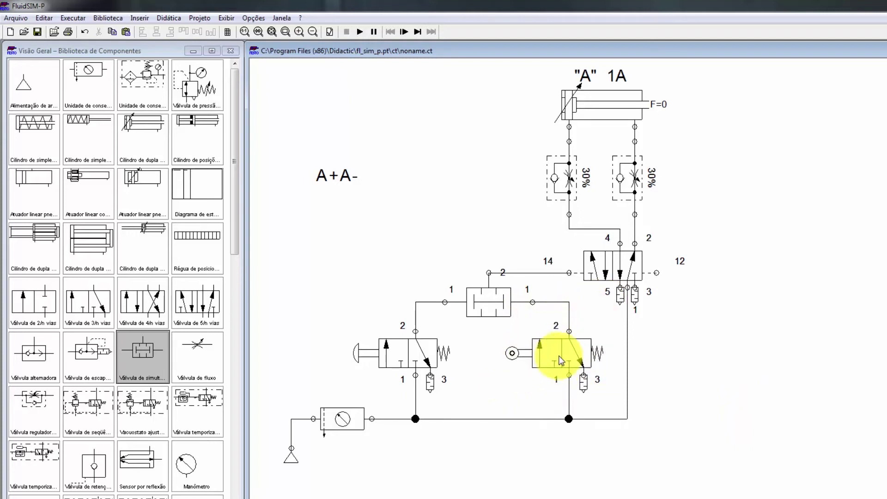
Label the roller valve's mechanical connection 1s0.
{"action": "double_click", "coordinate": [512, 354]}
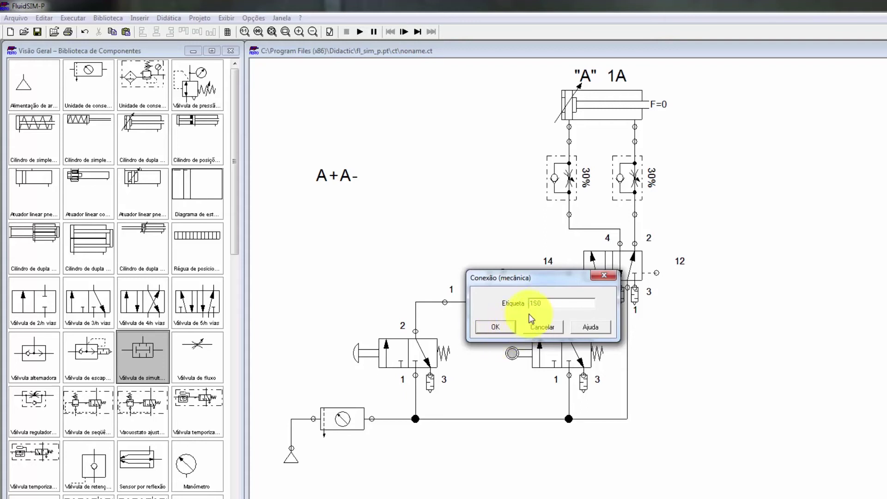
{"action": "key", "text": "BackSpace"}
{"action": "type", "text": "s"}
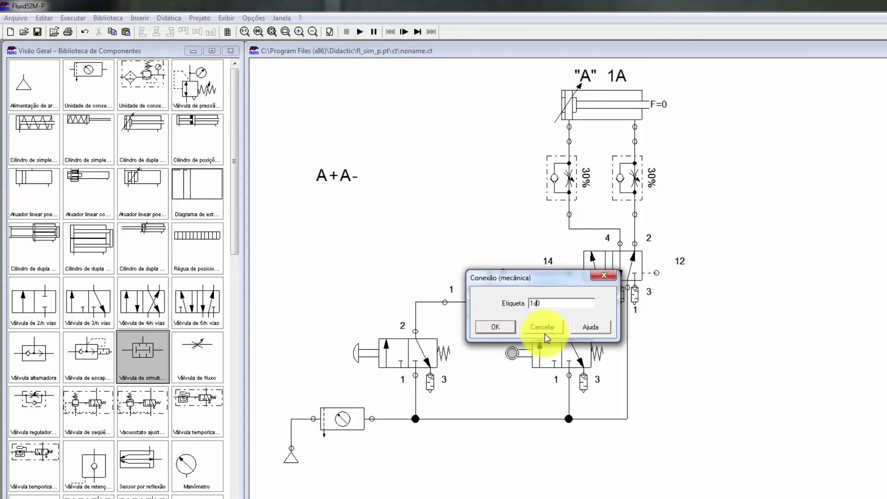
{"action": "left_click", "coordinate": [504, 324]}
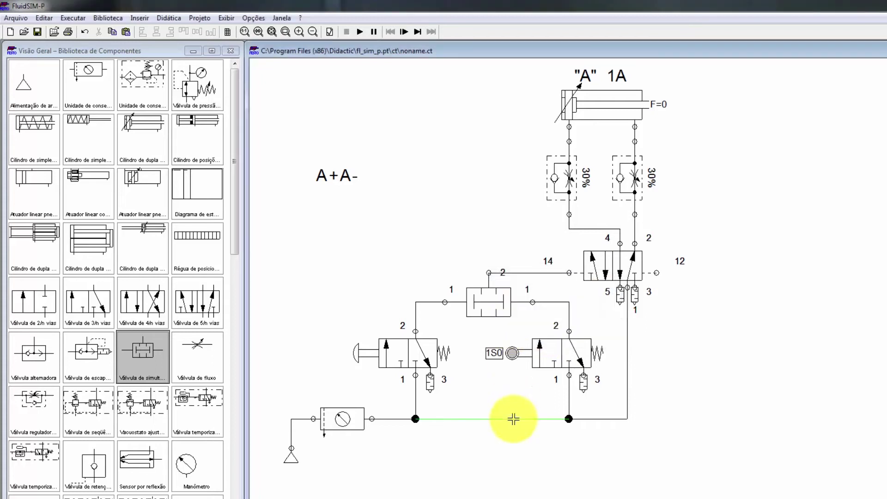
{"action": "double_click", "coordinate": [511, 354]}
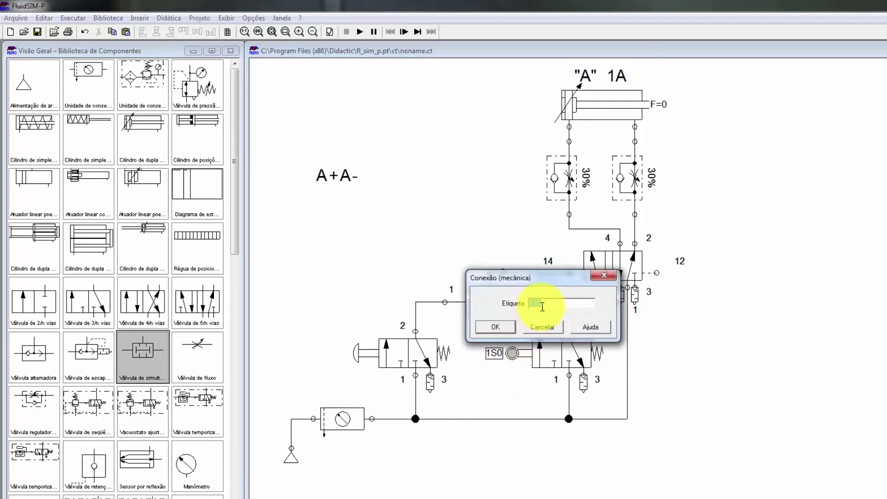
{"action": "left_click", "coordinate": [496, 328]}
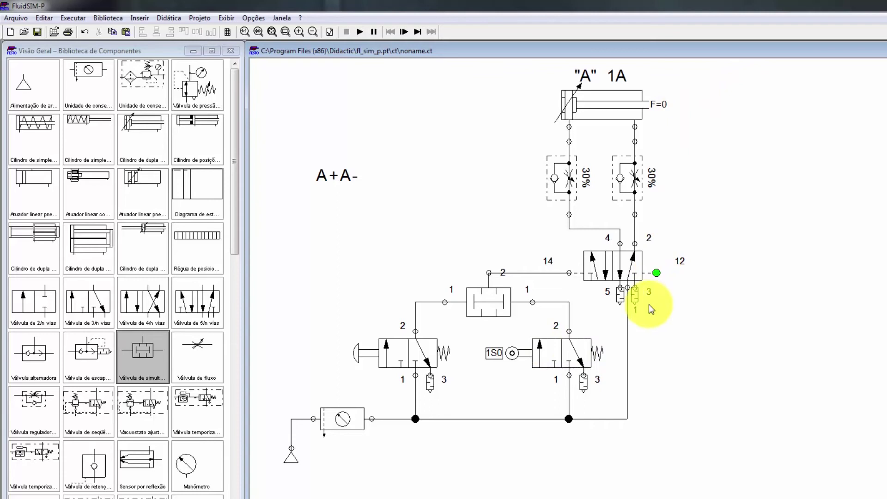
{"action": "left_click", "coordinate": [513, 353]}
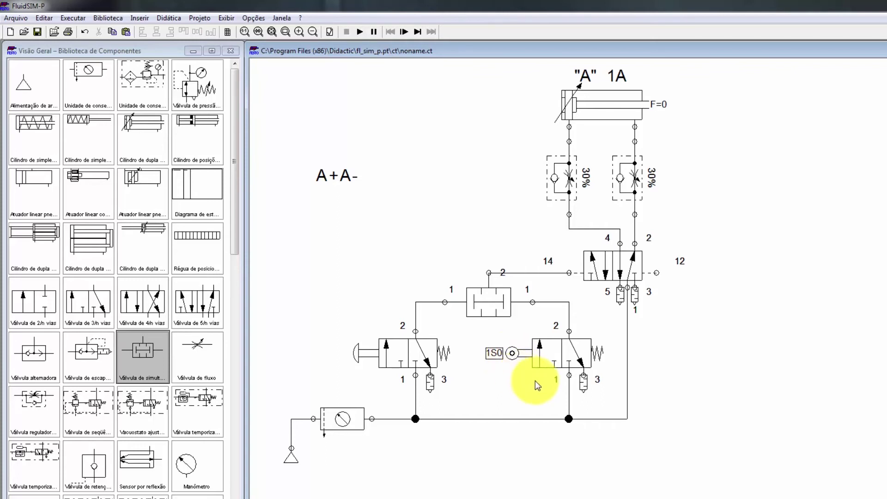
Add position labels to the double-acting cylinder: 1s0 at 0 mm and 1s1 at 100 mm.
{"action": "left_click", "coordinate": [603, 108]}
{"action": "double_click", "coordinate": [603, 106]}
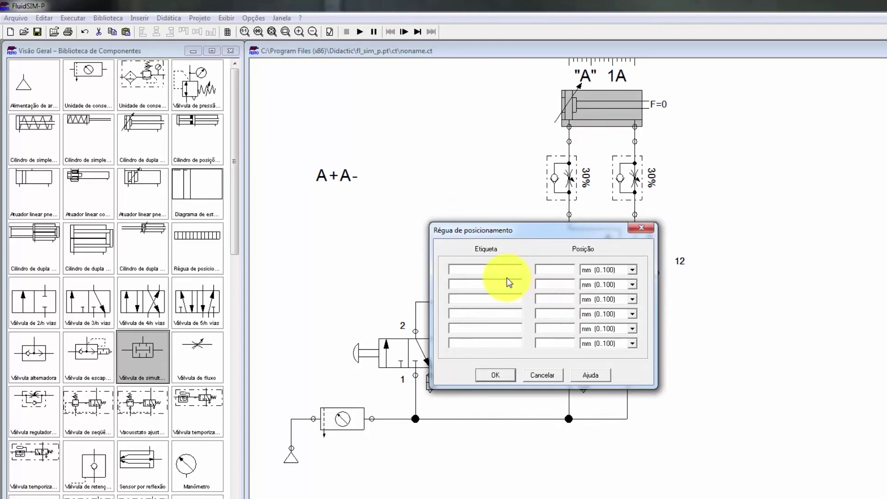
{"action": "type", "text": "1s0"}
{"action": "key", "text": "Tab"}
{"action": "type", "text": "0"}
{"action": "key", "text": "Tab"}
{"action": "key", "text": "Tab"}
{"action": "type", "text": "1s100"}
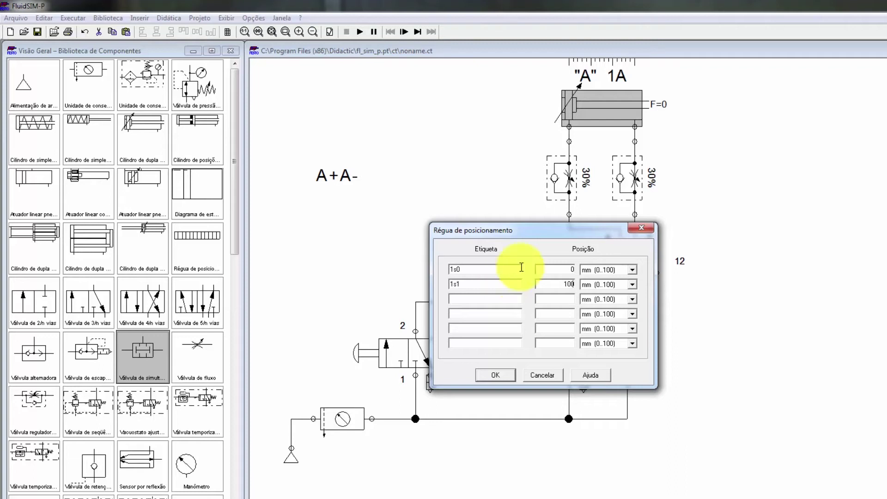
{"action": "left_click", "coordinate": [505, 371]}
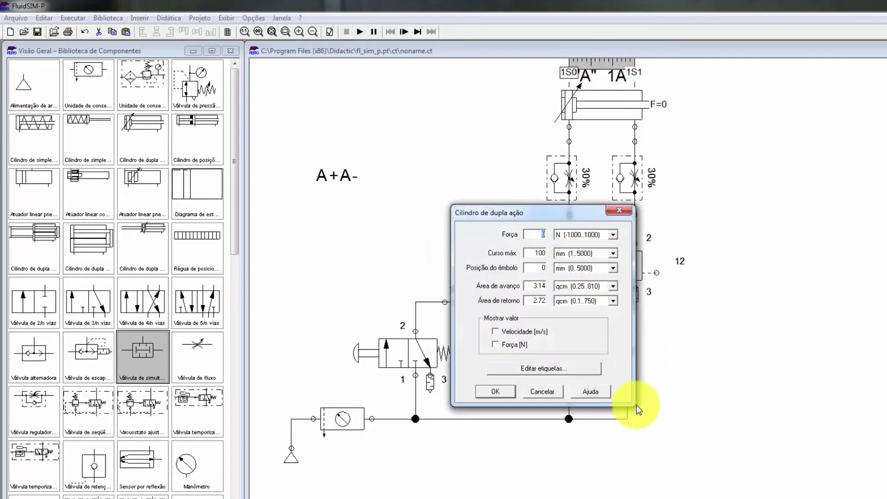
{"action": "left_click", "coordinate": [486, 395]}
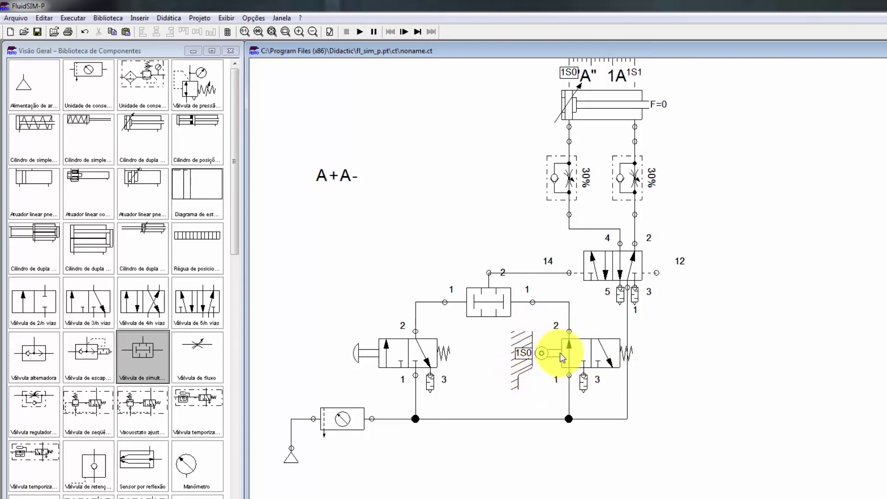
Shift the 1S0 roller valve and its supply junction slightly left, and move the positioning ruler to the right above the cylinder rod.
{"action": "left_click", "coordinate": [571, 355]}
{"action": "left_click", "coordinate": [569, 418]}
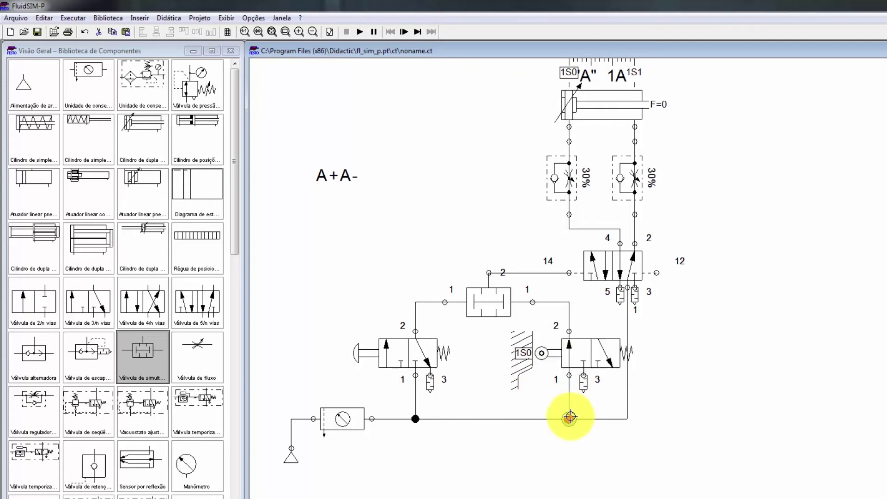
{"action": "left_click", "coordinate": [588, 344]}
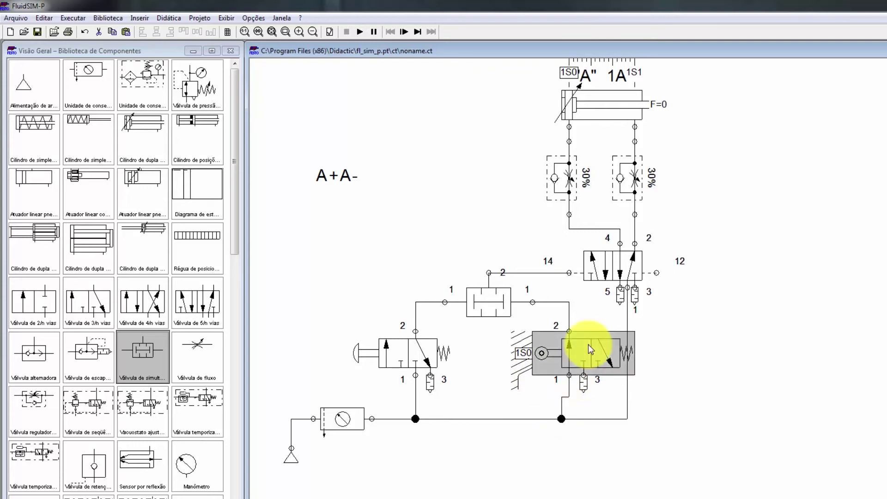
{"action": "key", "text": "Left"}
{"action": "left_click", "coordinate": [706, 363]}
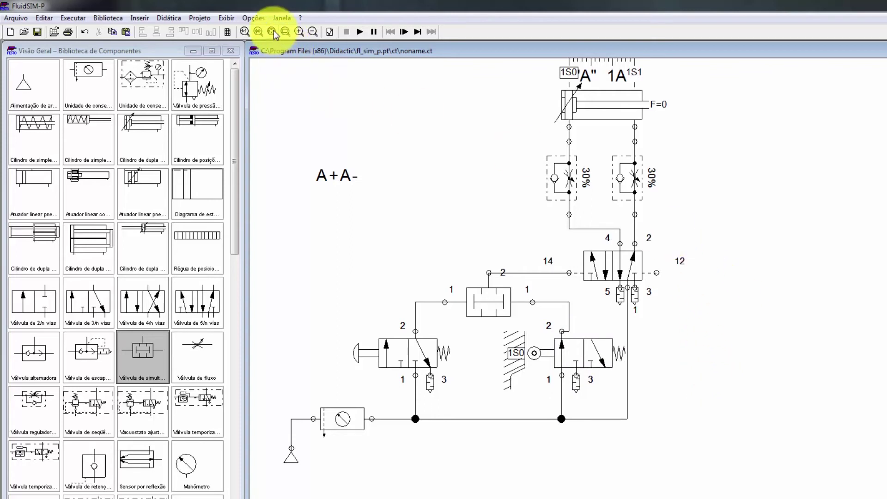
{"action": "left_click_drag", "start_coordinate": [628, 65], "coordinate": [709, 74]}
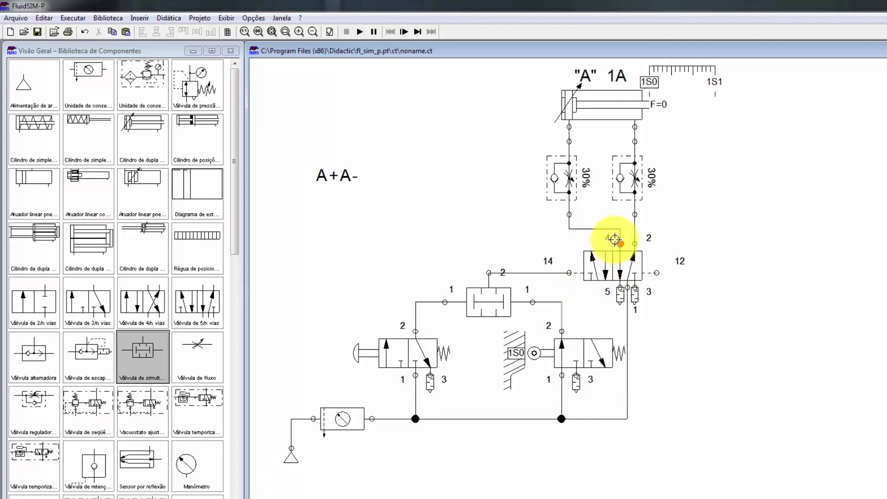
Duplicate the 1S0 roller valve and place the copy below and to the right of the 5/n-way valve.
{"action": "mouse_move", "coordinate": [558, 196]}
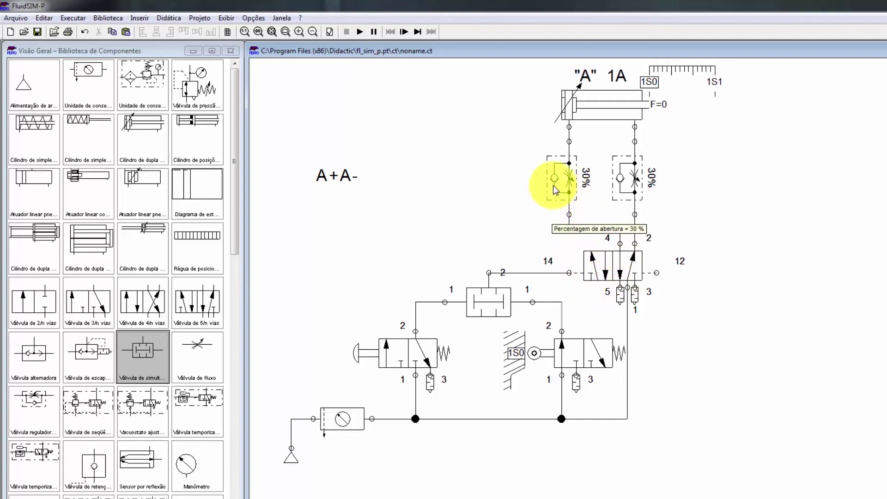
{"action": "mouse_move", "coordinate": [619, 121]}
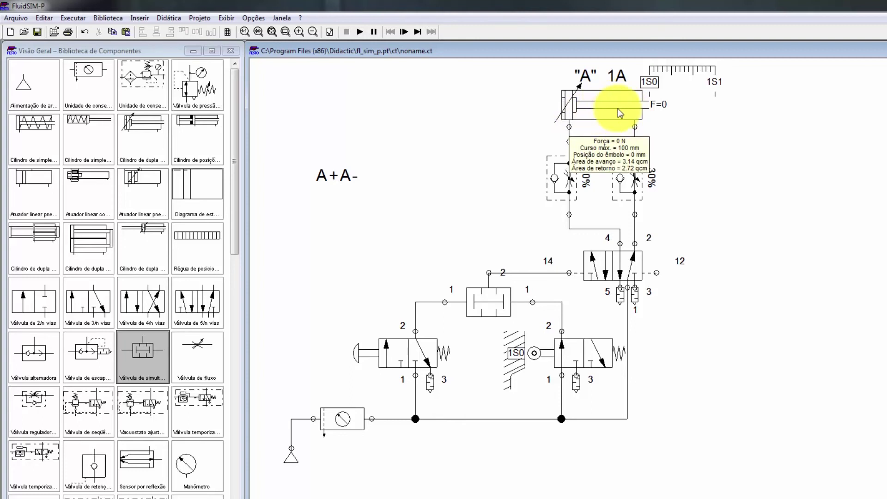
{"action": "mouse_move", "coordinate": [628, 168]}
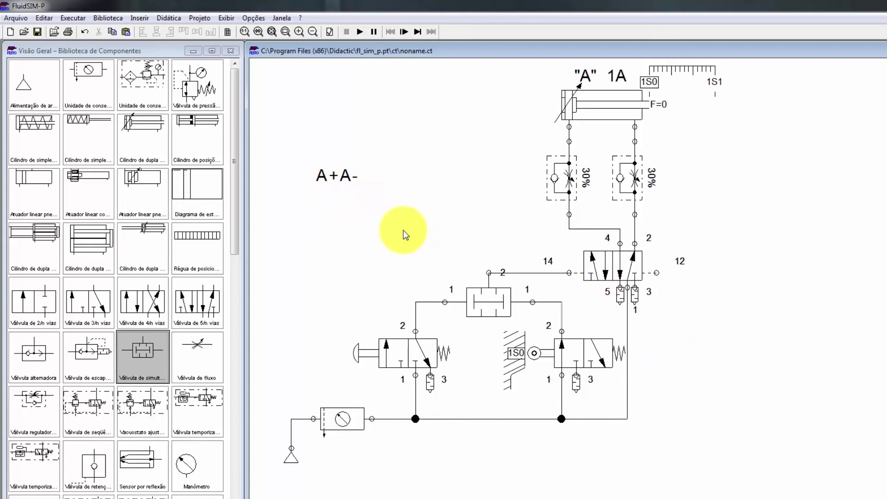
{"action": "left_click_drag", "start_coordinate": [87, 301], "coordinate": [731, 359]}
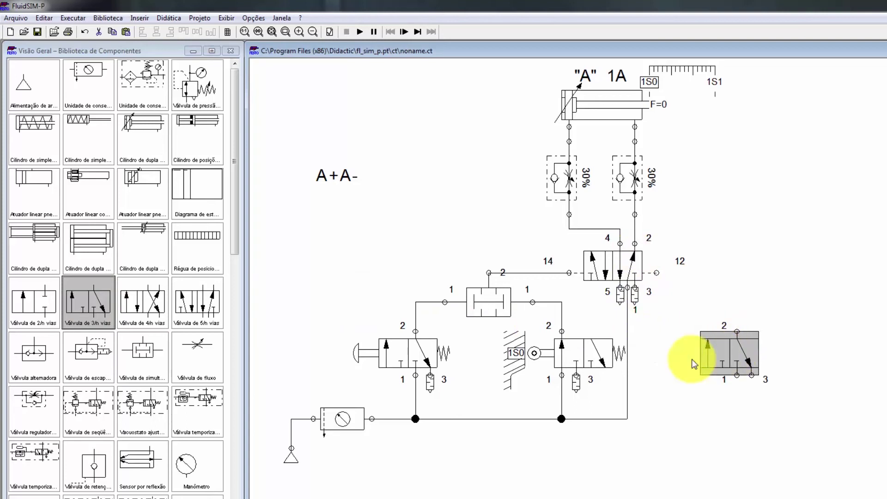
{"action": "left_click_drag", "start_coordinate": [741, 354], "coordinate": [581, 346]}
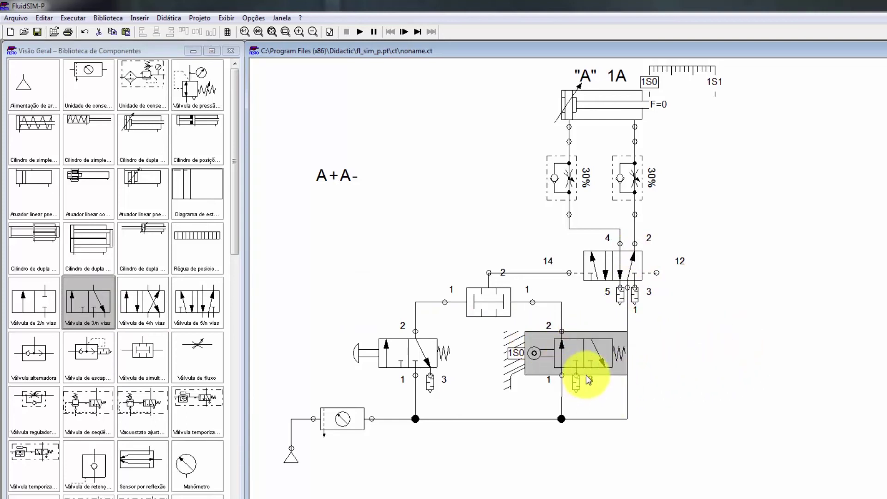
{"action": "left_click", "coordinate": [689, 371]}
{"action": "key", "text": "ctrl+v"}
{"action": "left_click", "coordinate": [671, 331]}
{"action": "left_click_drag", "start_coordinate": [684, 362], "coordinate": [754, 344]}
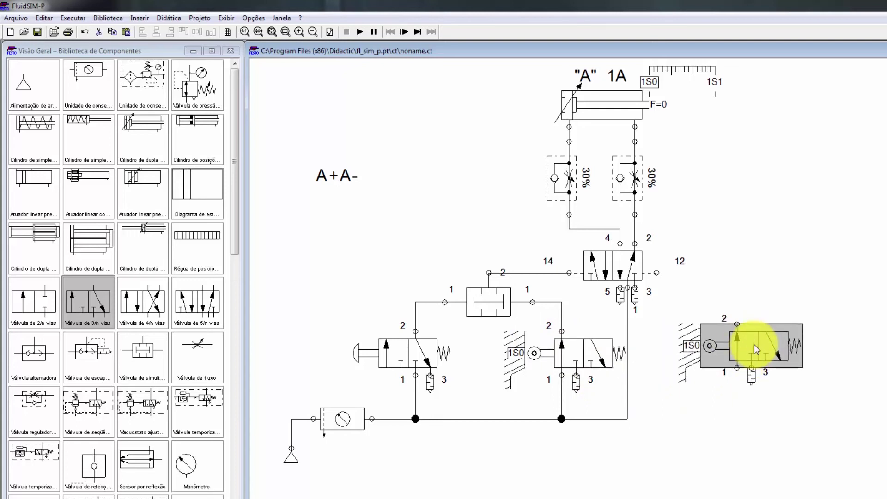
Label the duplicated roller valve 1s1, then connect its port 1 to the supply line and its port 2 to pilot port 12.
{"action": "double_click", "coordinate": [710, 347]}
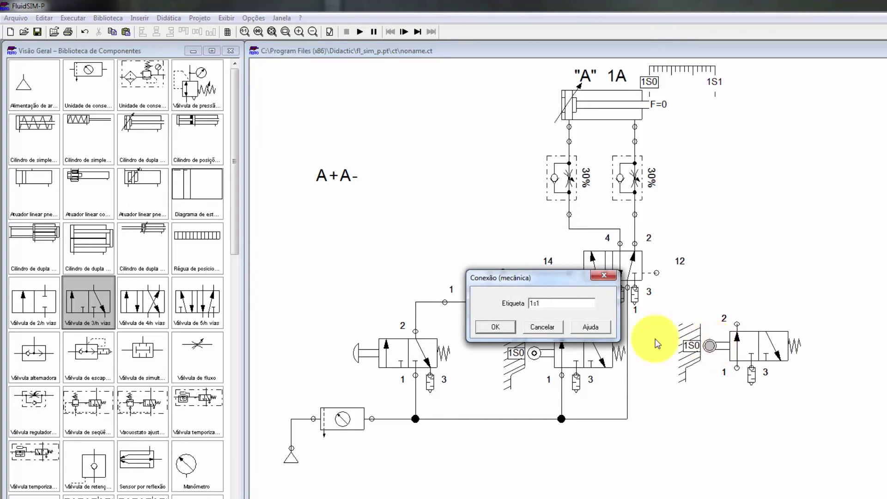
{"action": "left_click", "coordinate": [499, 328]}
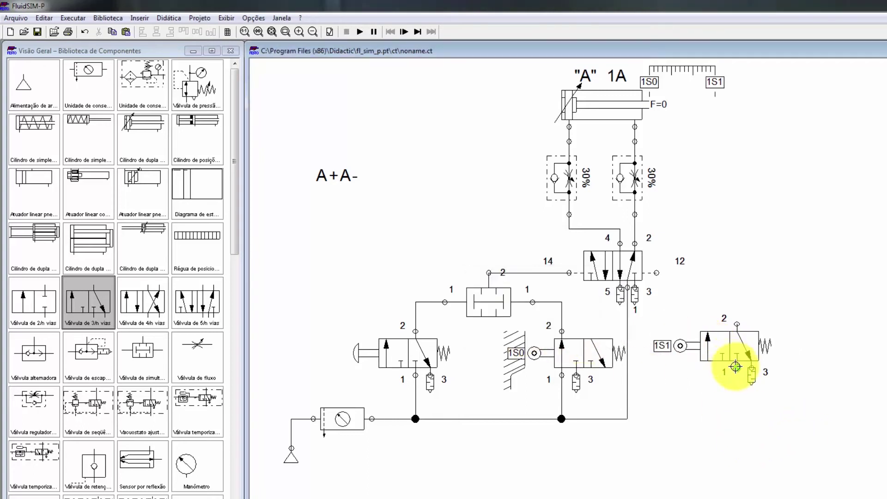
{"action": "mouse_move", "coordinate": [736, 368]}
{"action": "left_mouse_down"}
{"action": "mouse_move", "coordinate": [653, 420]}
{"action": "mouse_move", "coordinate": [627, 418]}
{"action": "left_mouse_up"}
{"action": "left_click_drag", "start_coordinate": [736, 320], "coordinate": [659, 274]}
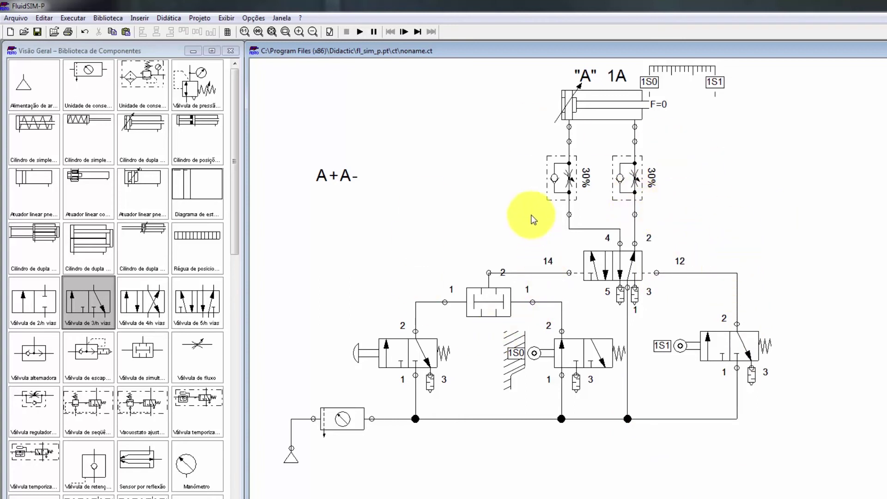
Check the circuit for superficial errors and briefly simulate it in its rest state.
{"action": "left_click", "coordinate": [331, 32]}
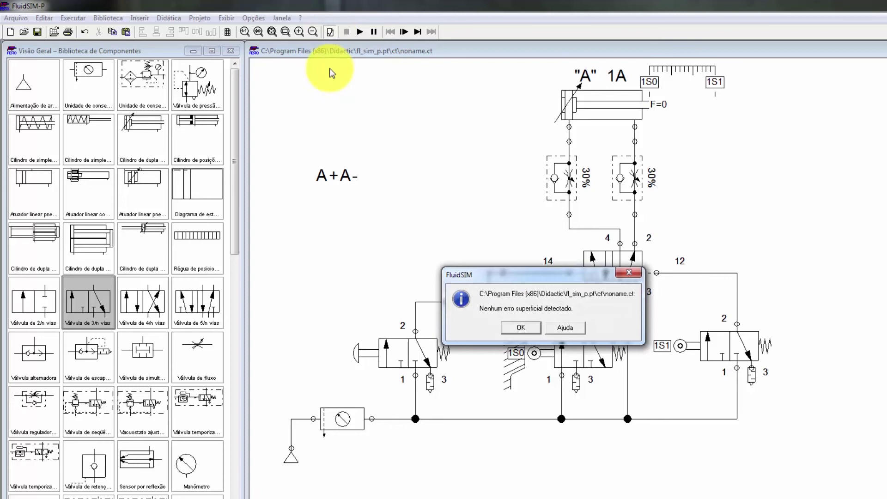
{"action": "left_click", "coordinate": [520, 327]}
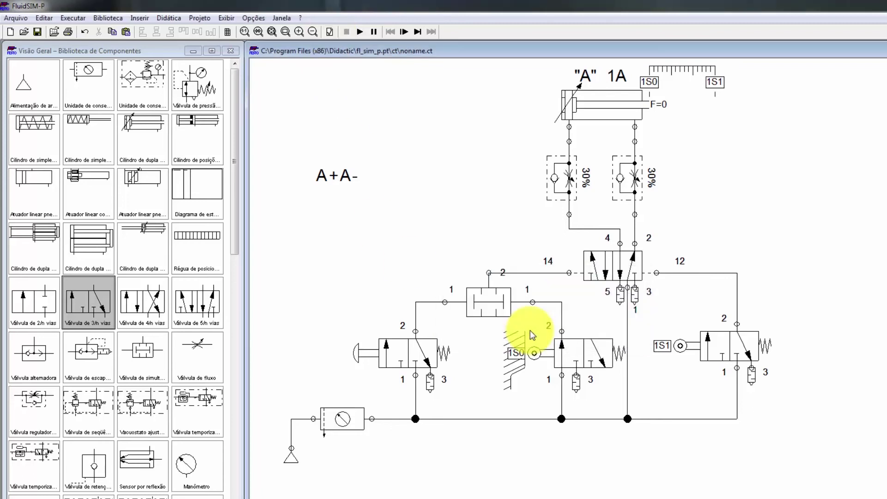
{"action": "left_click", "coordinate": [357, 34]}
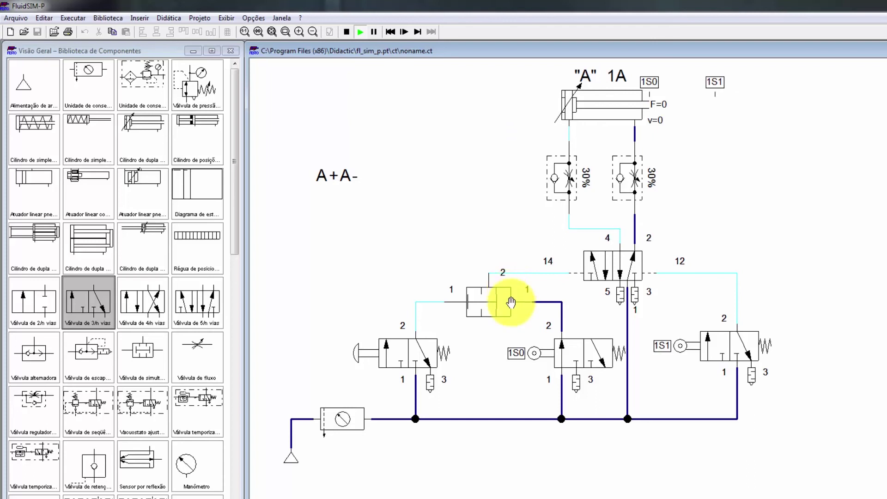
{"action": "left_click", "coordinate": [347, 31]}
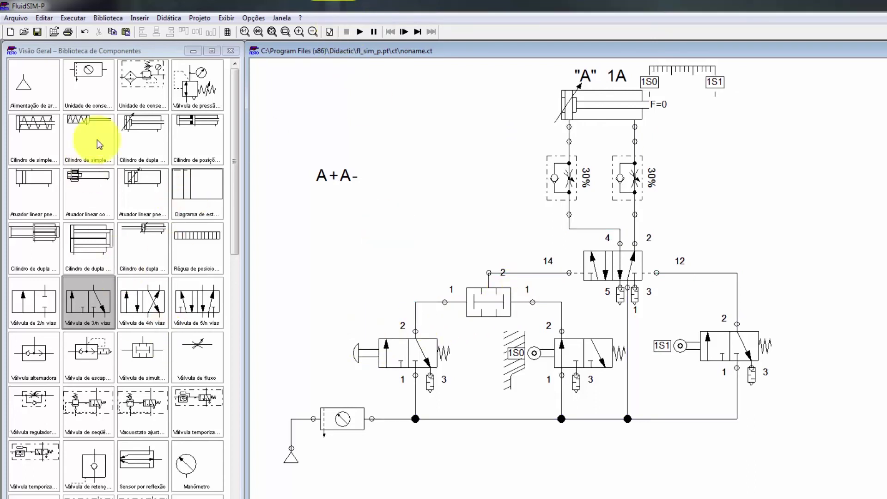
Insert a text component below the push-button valve with the text 1V1.
{"action": "left_click", "coordinate": [51, 460]}
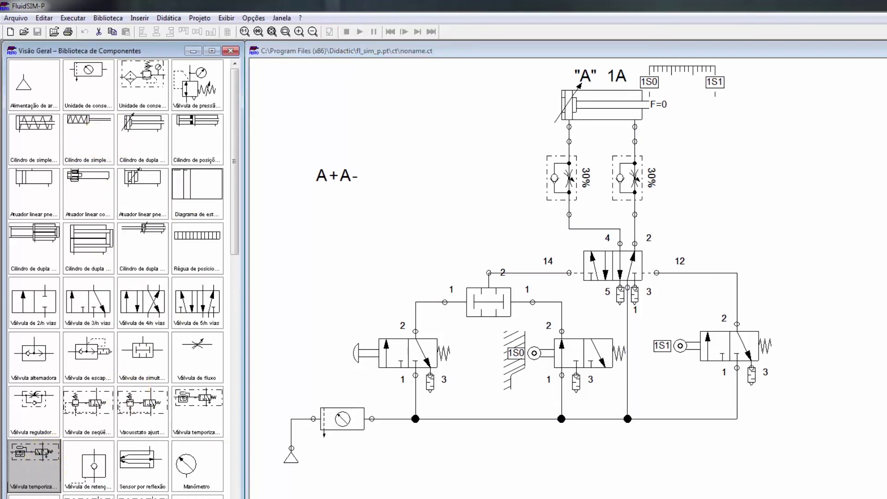
{"action": "scroll", "coordinate": [54, 460], "scroll_direction": "down", "scroll_amount": 3}
{"action": "scroll", "coordinate": [123, 279], "scroll_direction": "down", "scroll_amount": 2}
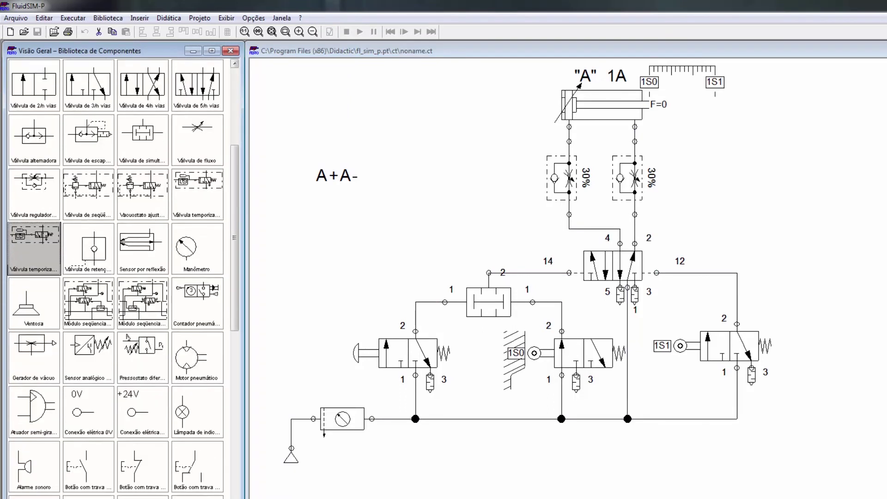
{"action": "left_click_drag", "start_coordinate": [273, 443], "coordinate": [377, 381]}
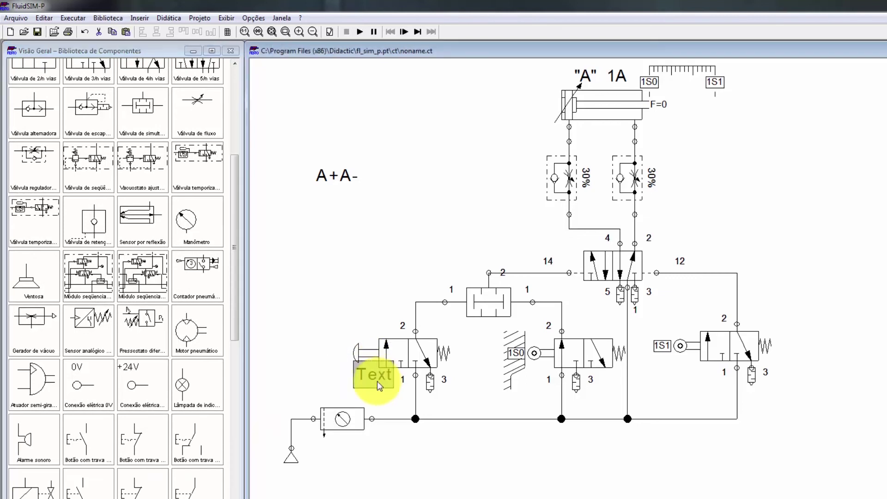
{"action": "double_click", "coordinate": [376, 381]}
{"action": "type", "text": "1V1"}
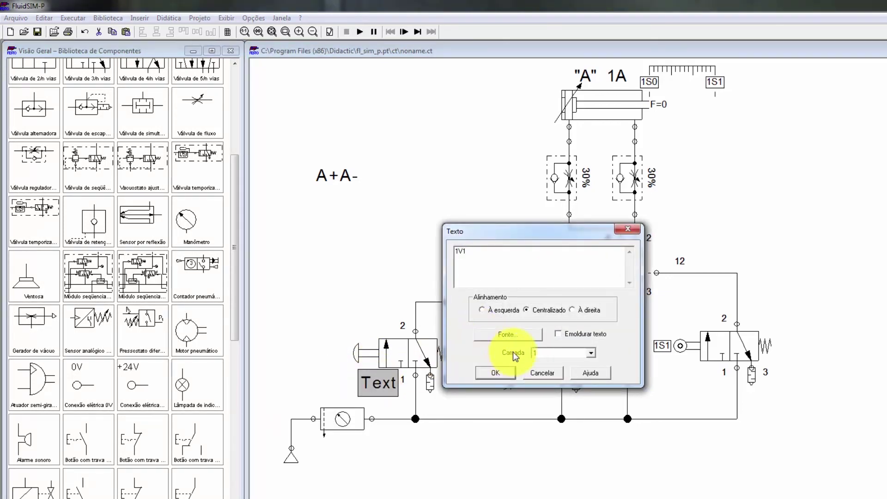
{"action": "left_click", "coordinate": [495, 372]}
{"action": "left_click", "coordinate": [428, 231]}
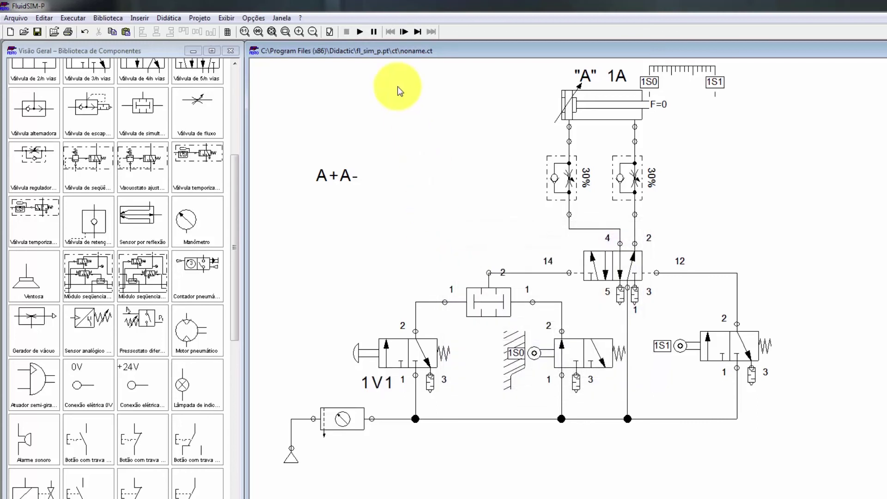
Simulate the circuit, actuating push-button valve 1V1 to observe the cylinder's A+A- cycle, and stop the simulation.
{"action": "left_click", "coordinate": [358, 36]}
{"action": "left_click", "coordinate": [379, 336]}
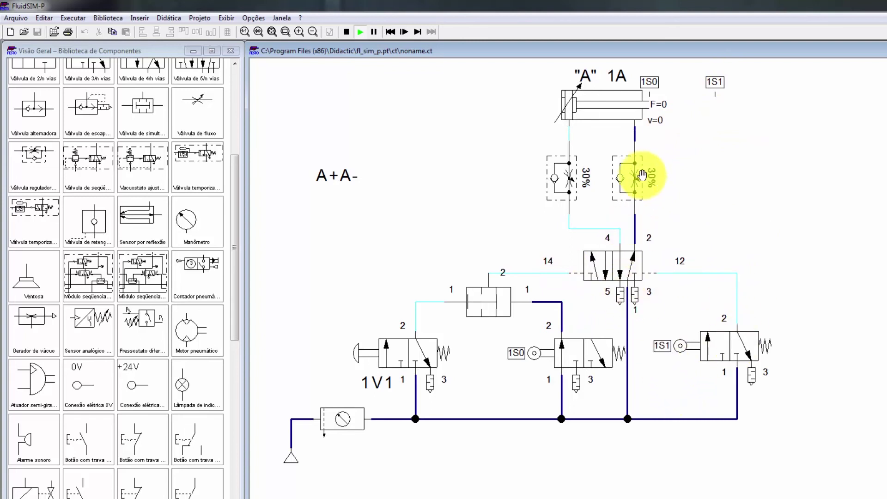
{"action": "left_click", "coordinate": [371, 341]}
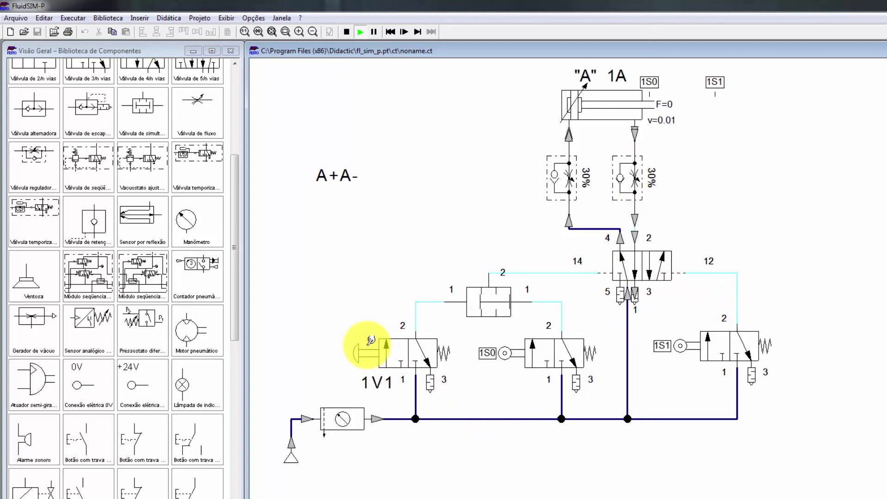
{"action": "left_click", "coordinate": [370, 341]}
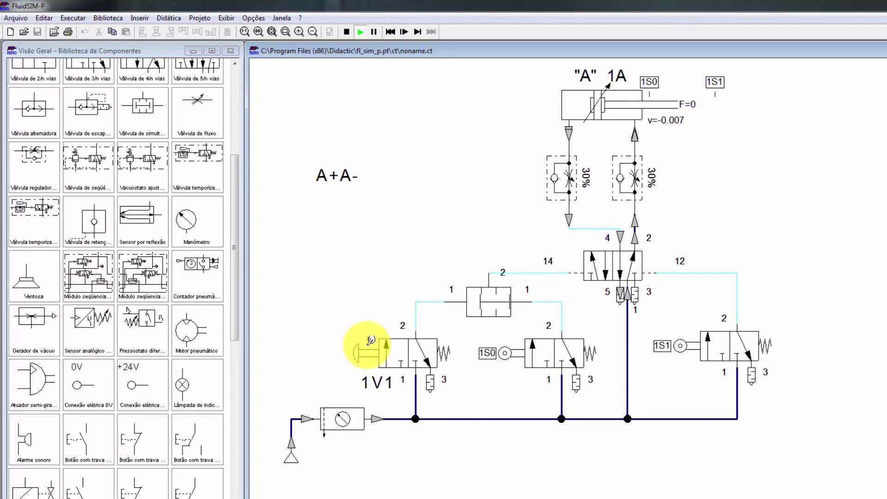
{"action": "left_click", "coordinate": [370, 340]}
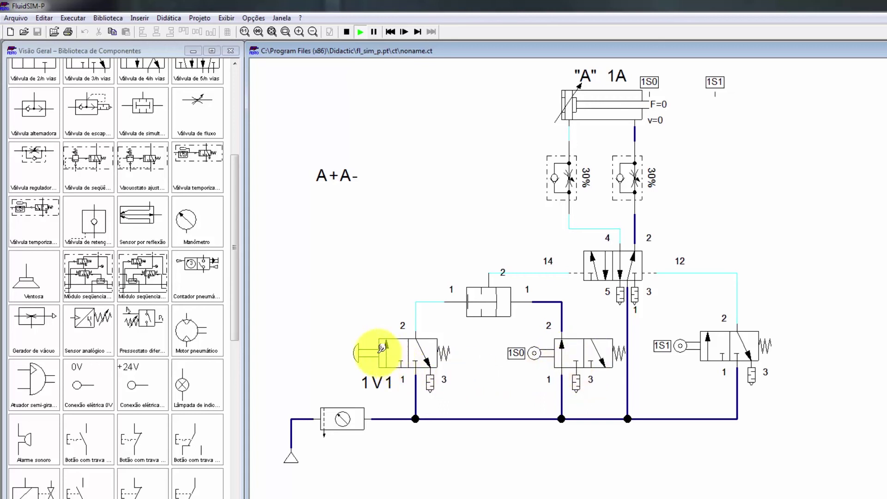
{"action": "left_click", "coordinate": [346, 32]}
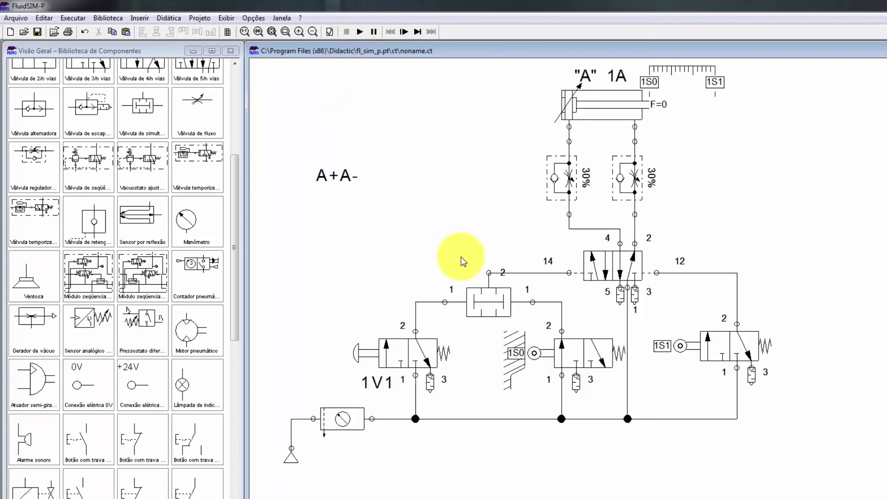
Delete the simultaneity valve and the supply line feeding port 1 of roller valve 1S0.
{"action": "left_click", "coordinate": [480, 310]}
{"action": "key", "text": "Delete"}
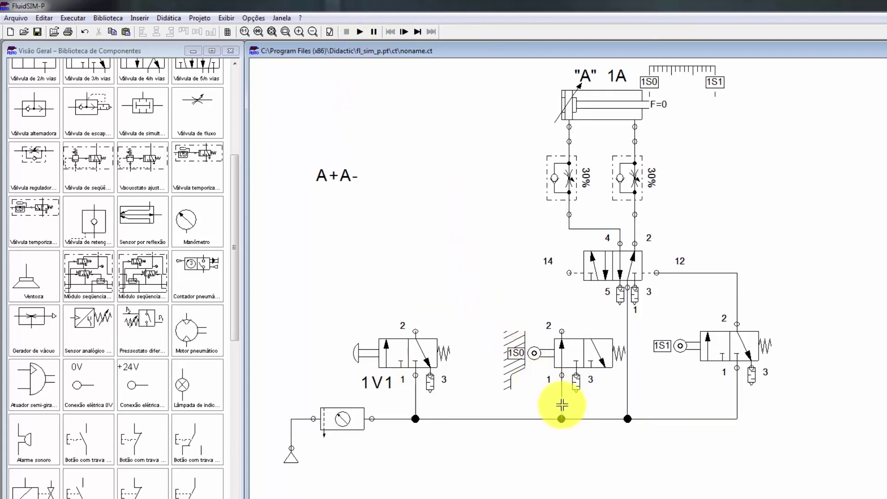
{"action": "key", "text": "Delete"}
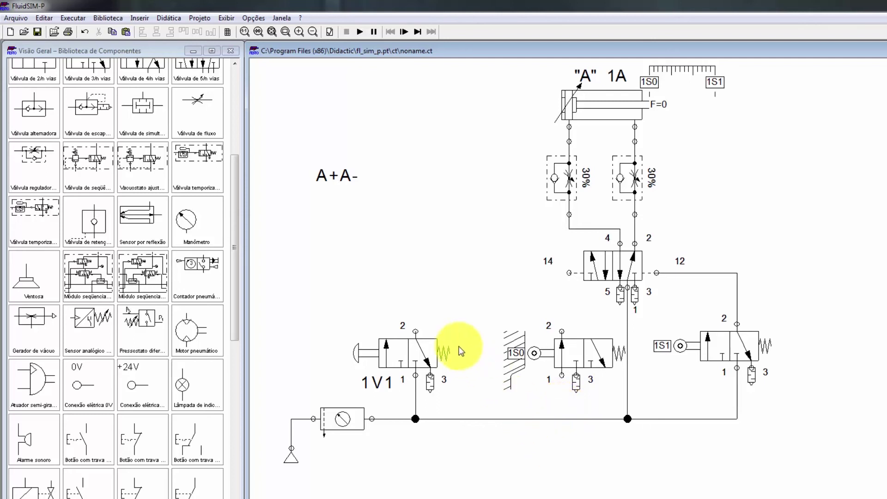
Connect port 2 of valve 1V1 to port 1 of valve 1S0 with a rerouted line, and port 2 of 1S0 to pilot port 14.
{"action": "mouse_move", "coordinate": [415, 331]}
{"action": "left_mouse_down"}
{"action": "mouse_move", "coordinate": [490, 312]}
{"action": "mouse_move", "coordinate": [561, 377]}
{"action": "left_mouse_up"}
{"action": "left_click_drag", "start_coordinate": [505, 376], "coordinate": [505, 397]}
{"action": "left_click_drag", "start_coordinate": [469, 327], "coordinate": [465, 294]}
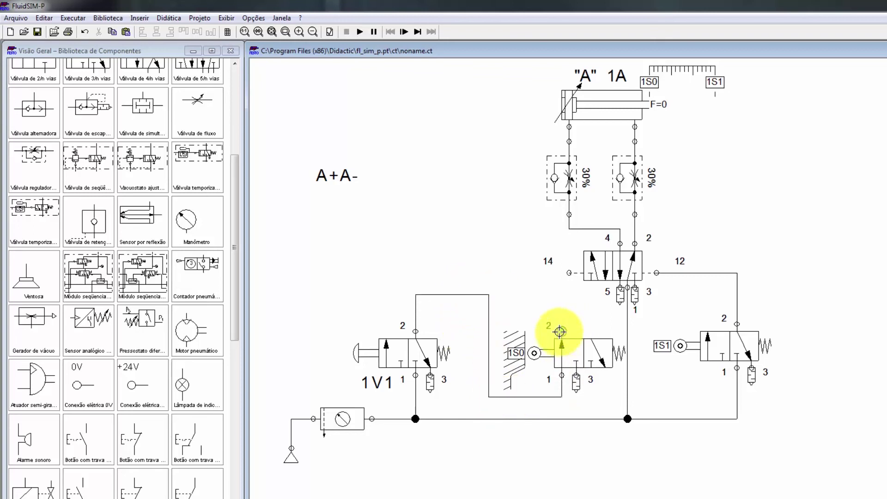
{"action": "left_click_drag", "start_coordinate": [559, 331], "coordinate": [570, 273]}
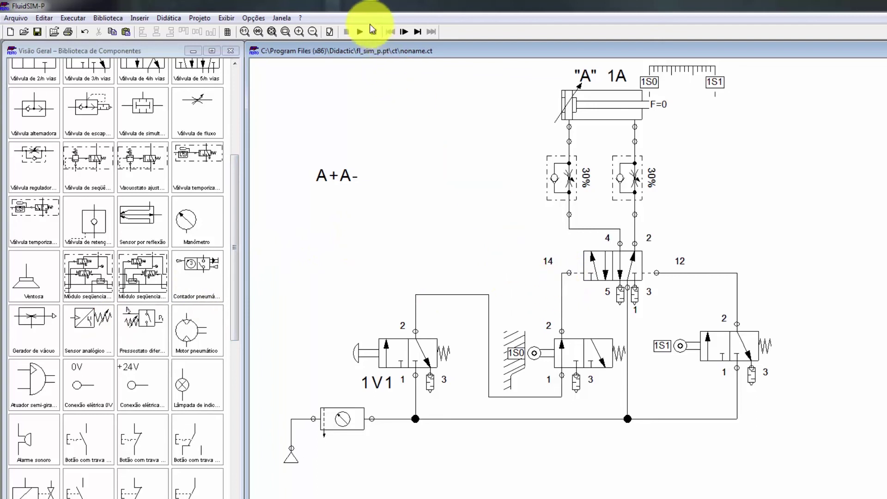
Simulate the series circuit by actuating and holding push-button valve 1V1 to examine the cylinder's movement, and stop the simulation.
{"action": "left_click", "coordinate": [360, 31]}
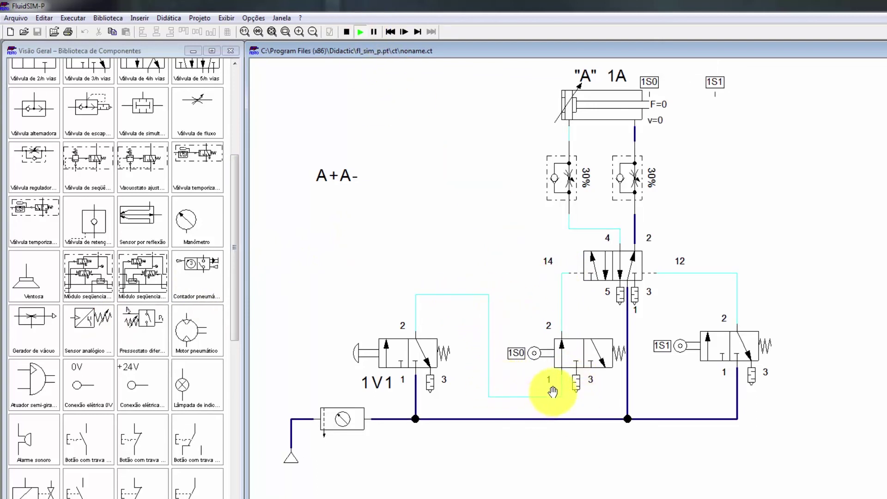
{"action": "left_click_drag", "start_coordinate": [363, 344], "coordinate": [490, 355]}
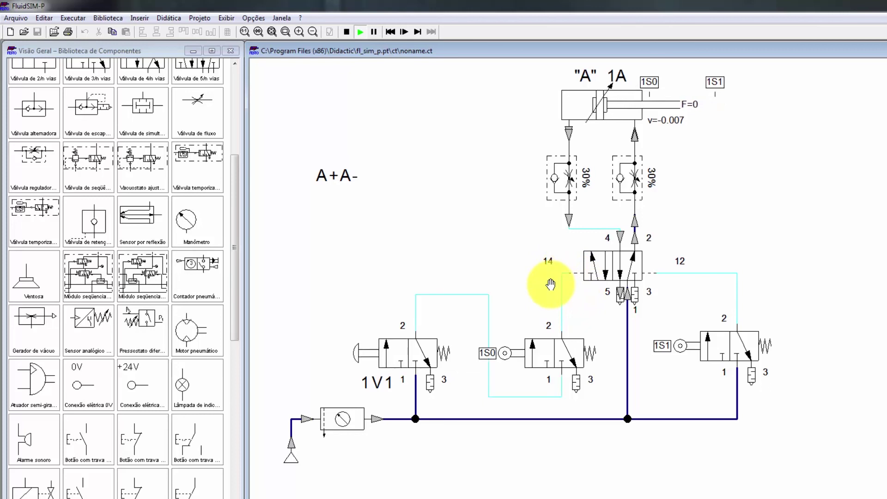
{"action": "left_click", "coordinate": [358, 347]}
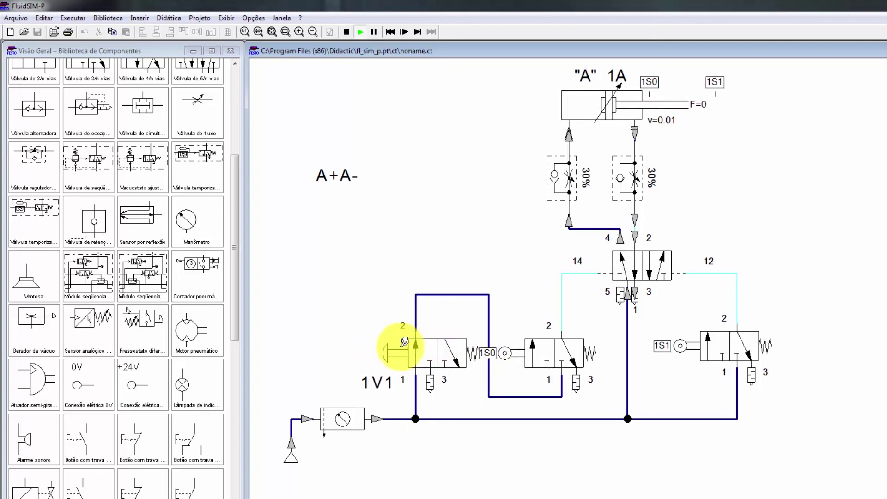
{"action": "left_click_drag", "start_coordinate": [404, 342], "coordinate": [403, 343]}
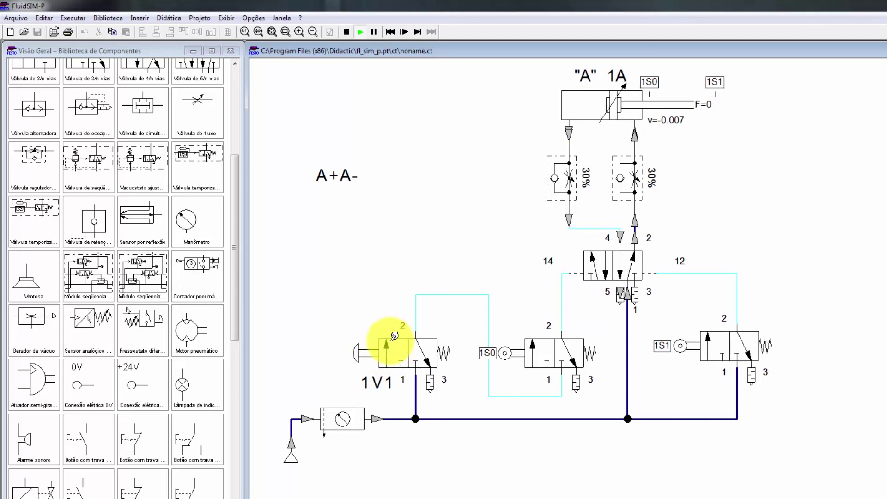
{"action": "left_click", "coordinate": [347, 32]}
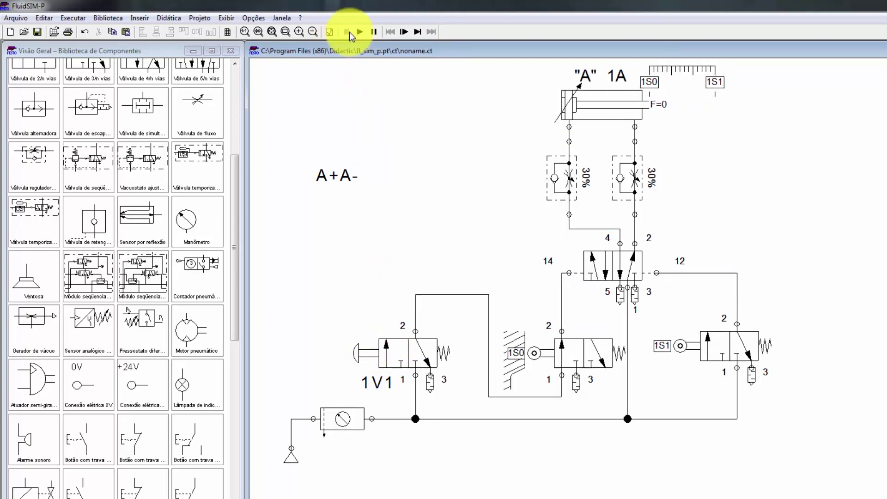
Delete the line between 1V1 and 1S0 and move roller valve 1S0 up and left, above the push-button valve.
{"action": "left_click", "coordinate": [489, 339]}
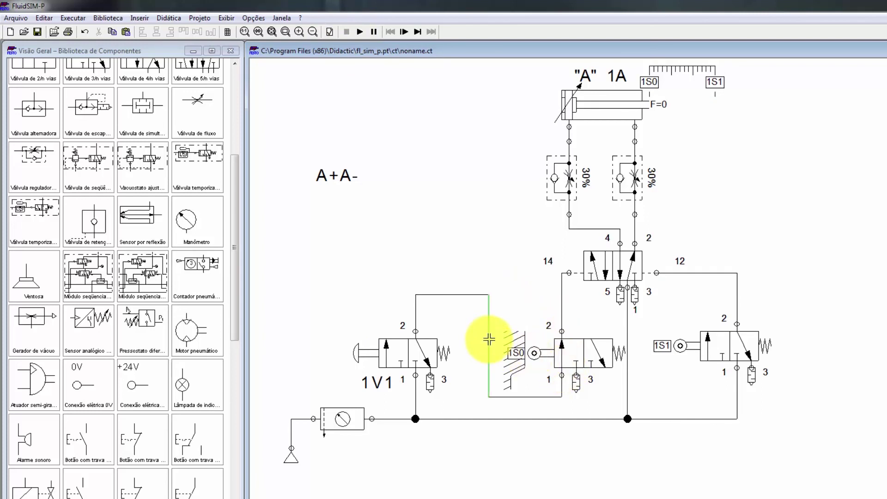
{"action": "left_click_drag", "start_coordinate": [554, 344], "coordinate": [467, 244]}
{"action": "left_click", "coordinate": [500, 329]}
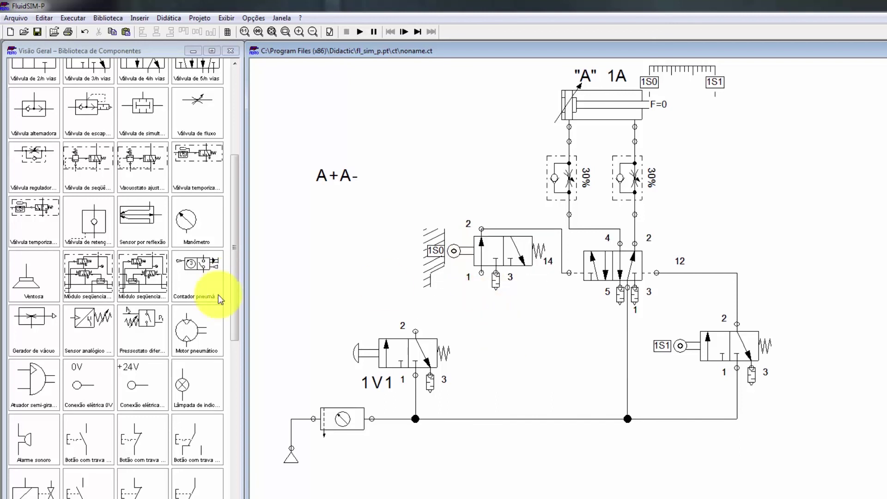
Insert a shuttle valve (Válvula alternadora) on port 1 of 1S0 and connect its left inlet to port 2 of 1V1.
{"action": "left_click_drag", "start_coordinate": [44, 116], "coordinate": [481, 273]}
{"action": "left_click", "coordinate": [512, 359]}
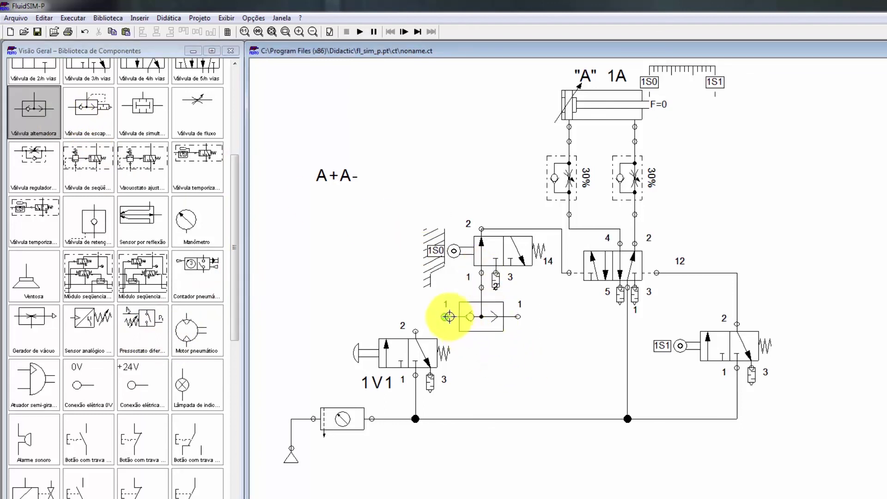
{"action": "left_click_drag", "start_coordinate": [418, 320], "coordinate": [416, 331]}
Duplicate push-button valve 1V1 to the right, connecting its port 1 to the supply line and port 2 to the shuttle valve's right inlet.
{"action": "left_click", "coordinate": [408, 353]}
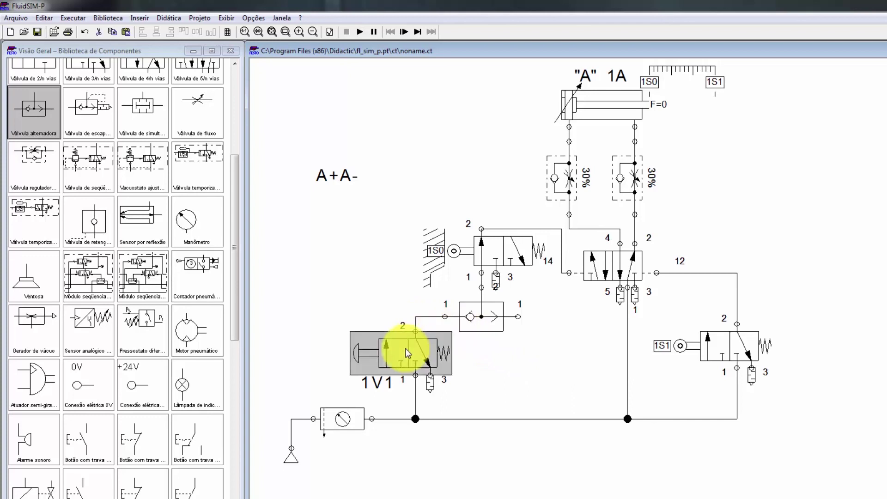
{"action": "key", "text": "ctrl+c"}
{"action": "key", "text": "ctrl+v"}
{"action": "left_click_drag", "start_coordinate": [649, 355], "coordinate": [569, 380]}
{"action": "left_click", "coordinate": [569, 404]}
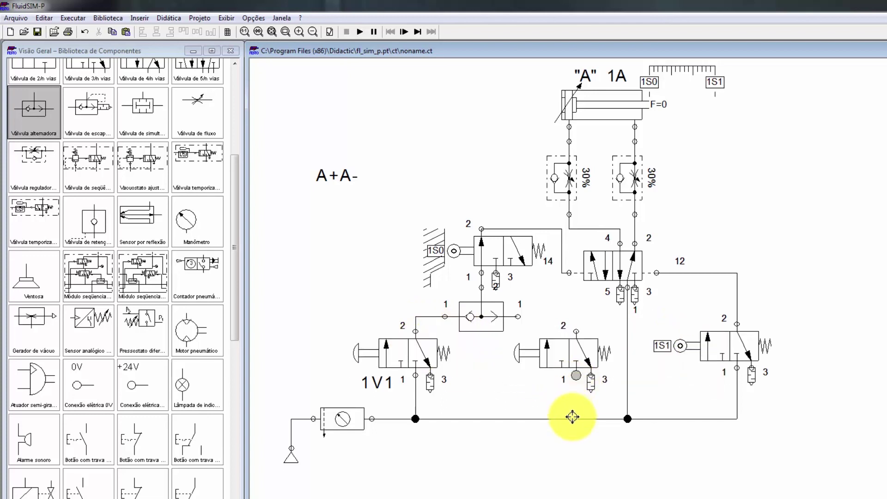
{"action": "left_click_drag", "start_coordinate": [572, 419], "coordinate": [577, 419]}
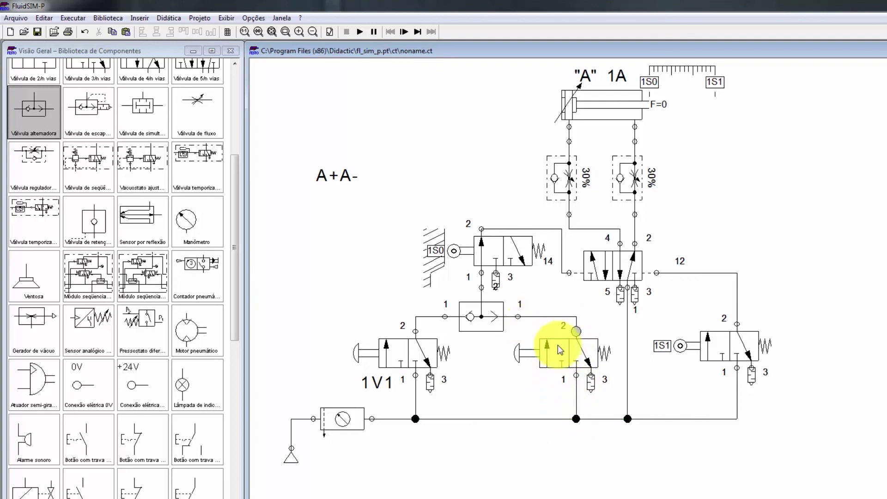
Change the duplicated 3/n-way valve beside 1V1 to detented push-button actuation and remove its right spring return.
{"action": "double_click", "coordinate": [566, 355]}
{"action": "left_click", "coordinate": [460, 292]}
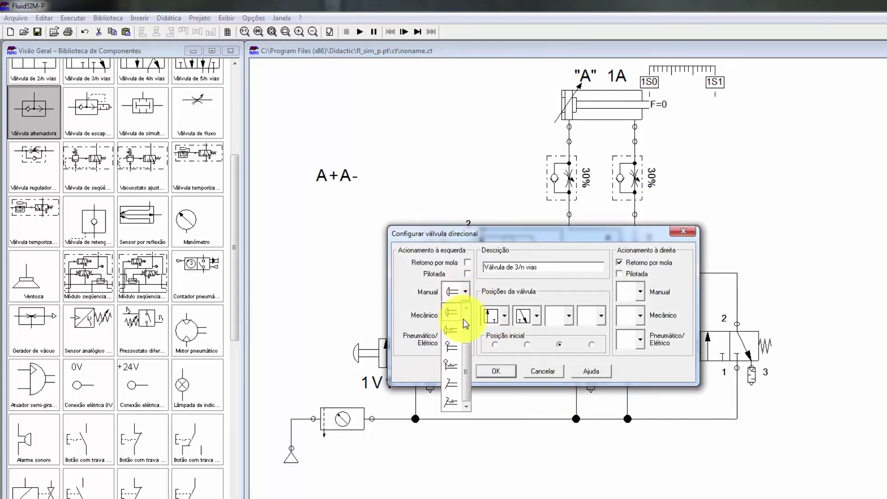
{"action": "left_click", "coordinate": [452, 332]}
{"action": "left_click", "coordinate": [495, 370]}
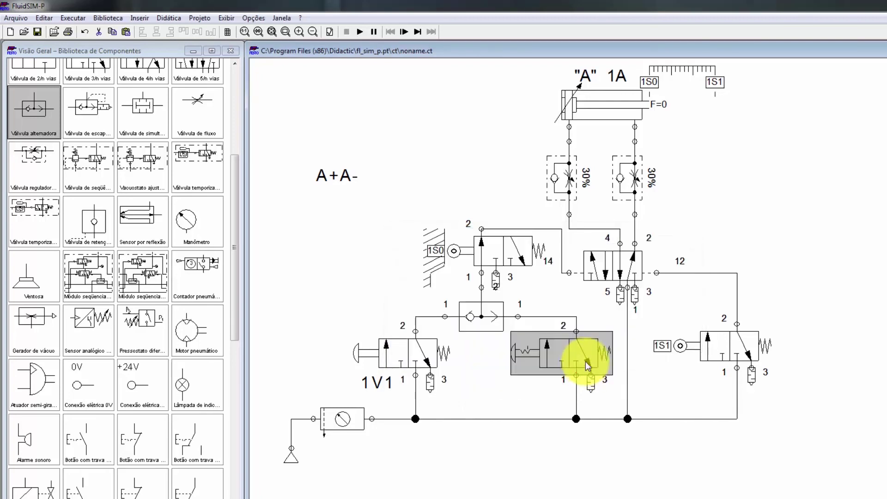
{"action": "double_click", "coordinate": [583, 354]}
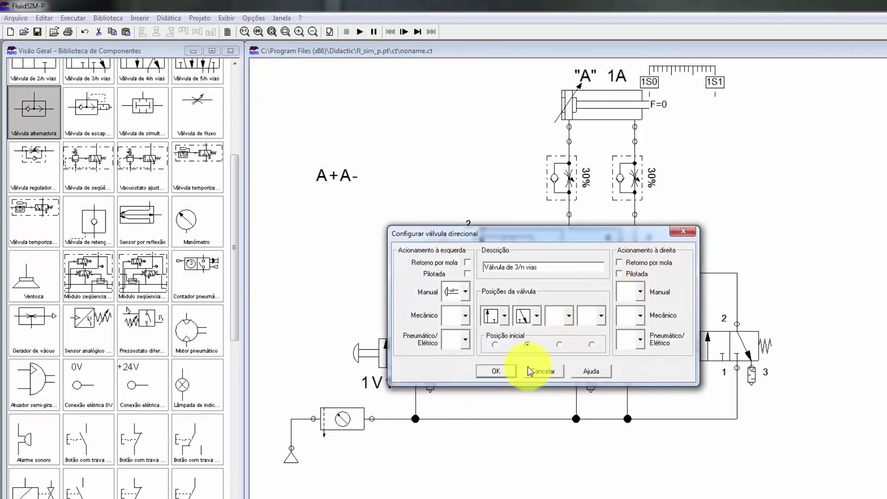
{"action": "left_click", "coordinate": [515, 368]}
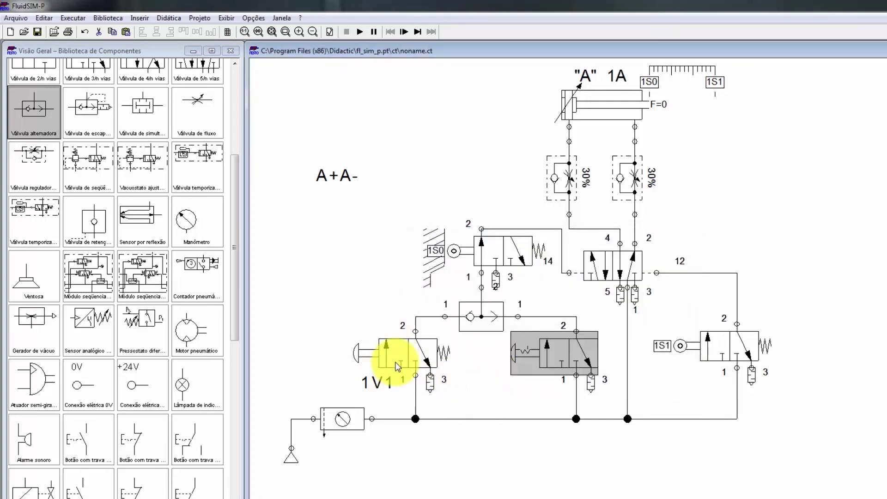
Set the opening of both one-way flow control valves below cylinder 1A to 50%.
{"action": "left_click", "coordinate": [632, 185]}
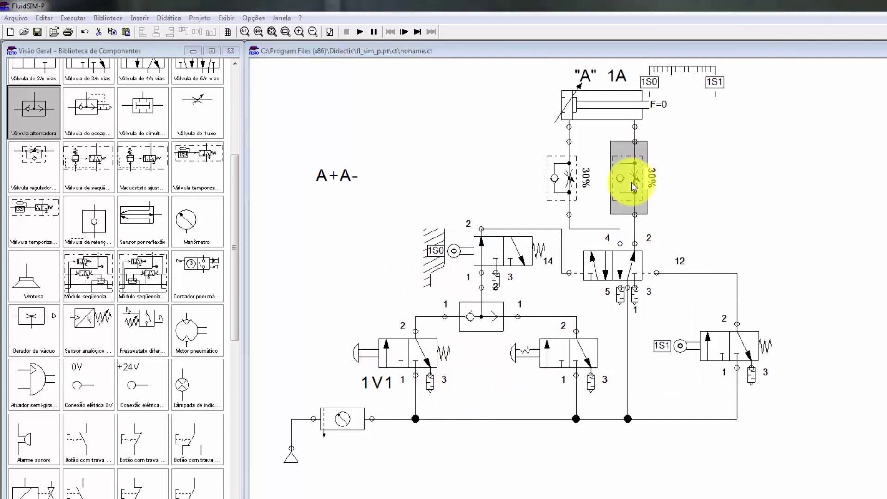
{"action": "double_click", "coordinate": [633, 187]}
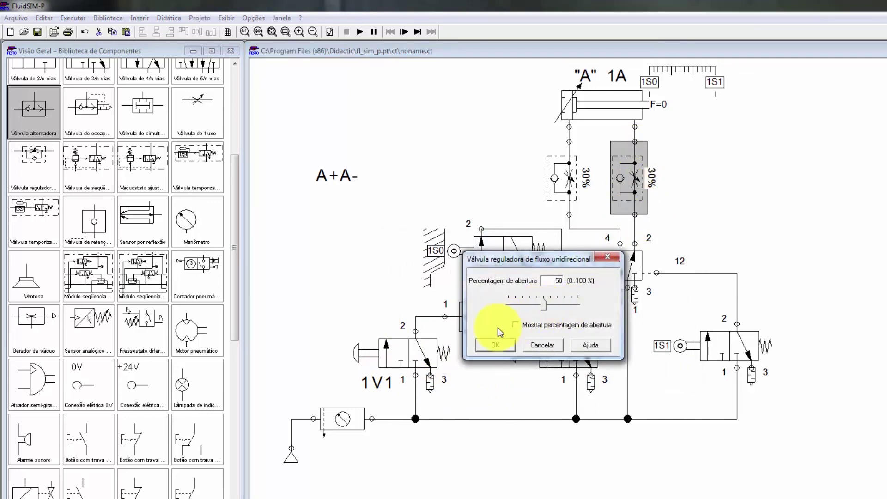
{"action": "key", "text": "Return"}
{"action": "double_click", "coordinate": [564, 179]}
{"action": "left_click", "coordinate": [539, 304]}
{"action": "left_click", "coordinate": [496, 345]}
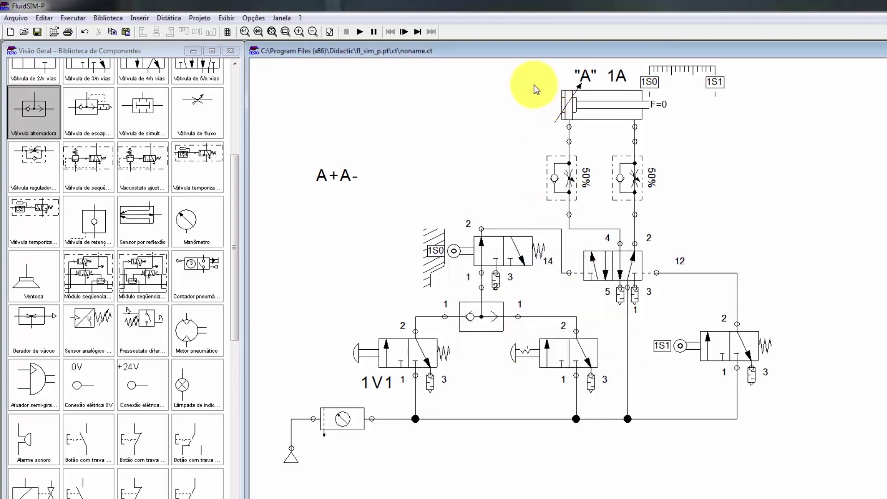
Simulate the circuit by actuating push-button valve 1V1, then latching and releasing the detented valve, to examine the cylinder's single and continuous cycles.
{"action": "left_click", "coordinate": [359, 32]}
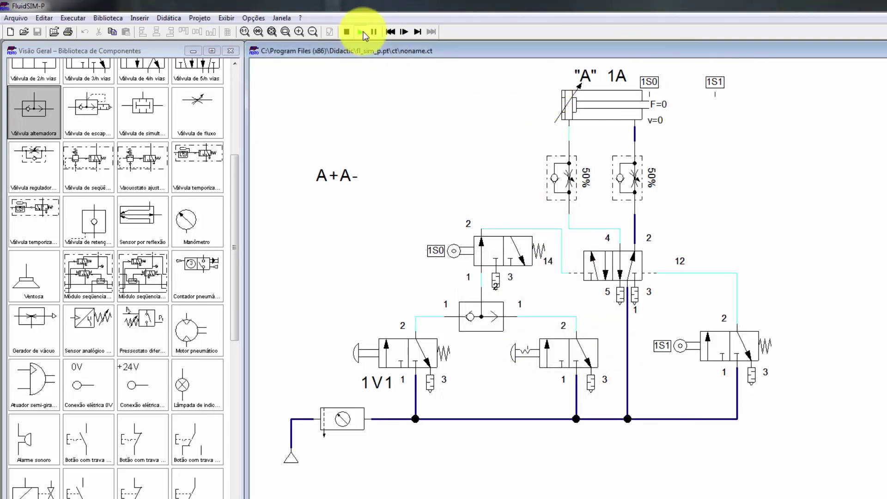
{"action": "left_click", "coordinate": [394, 345]}
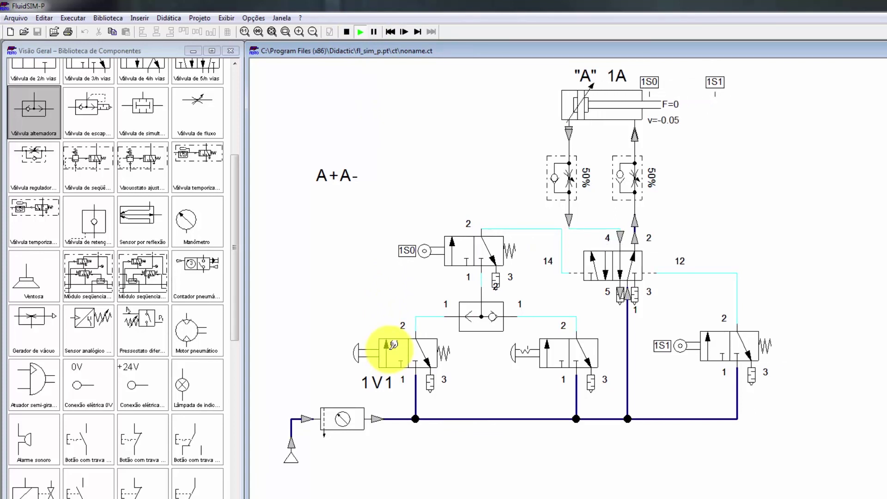
{"action": "left_click", "coordinate": [517, 354]}
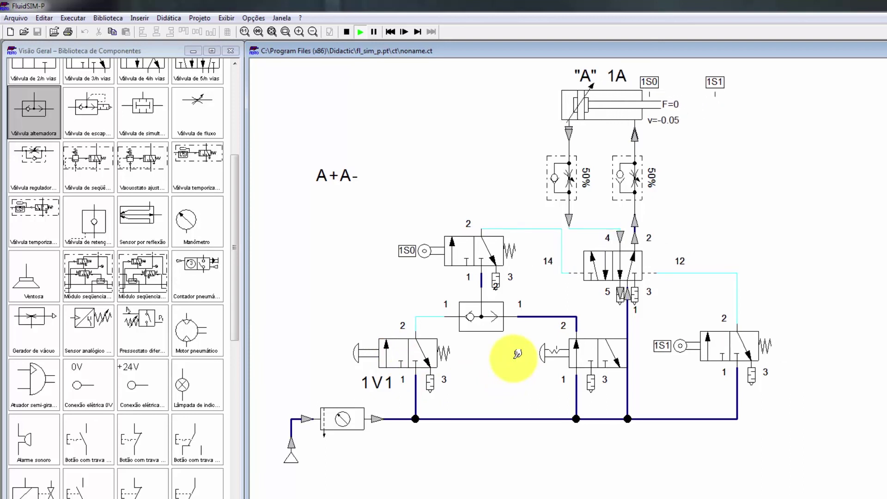
{"action": "left_click", "coordinate": [546, 340]}
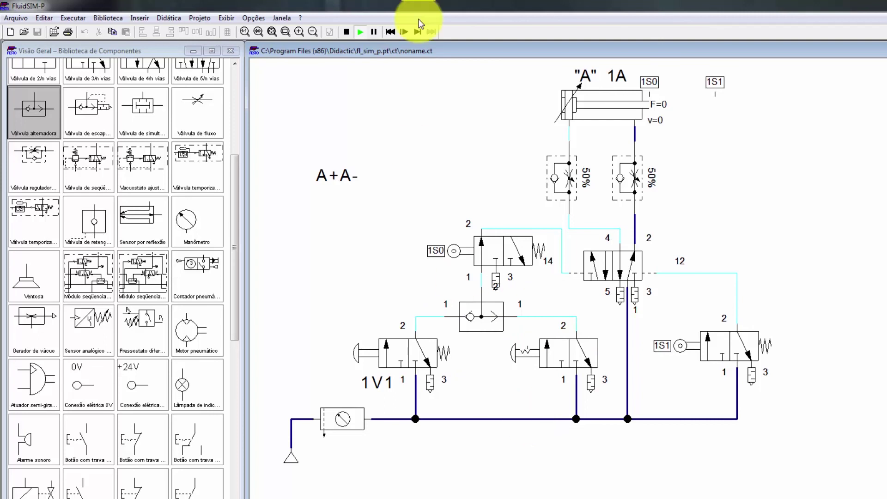
{"action": "left_click", "coordinate": [374, 31]}
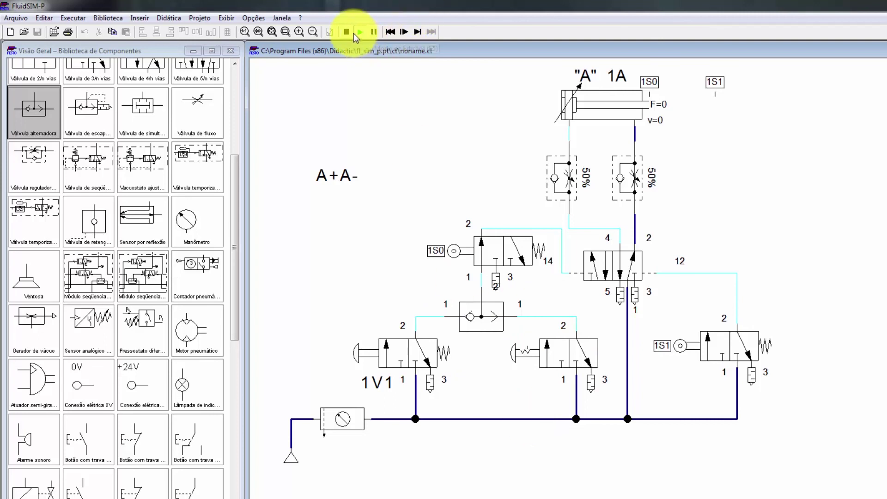